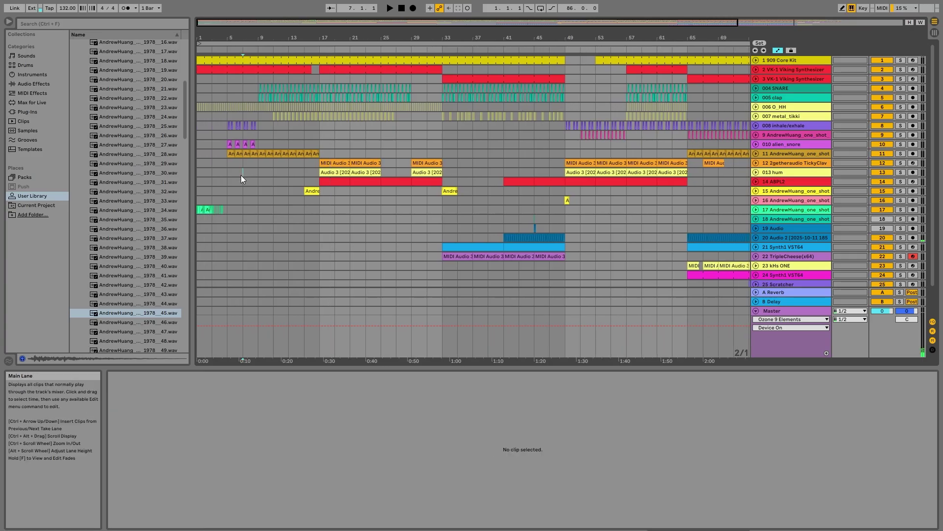
- Listen to the soloed 909 Core Kit track from the song's start, and select the 1978__45.wav sample in the browser
{"action": "left_click", "coordinate": [241, 175]}
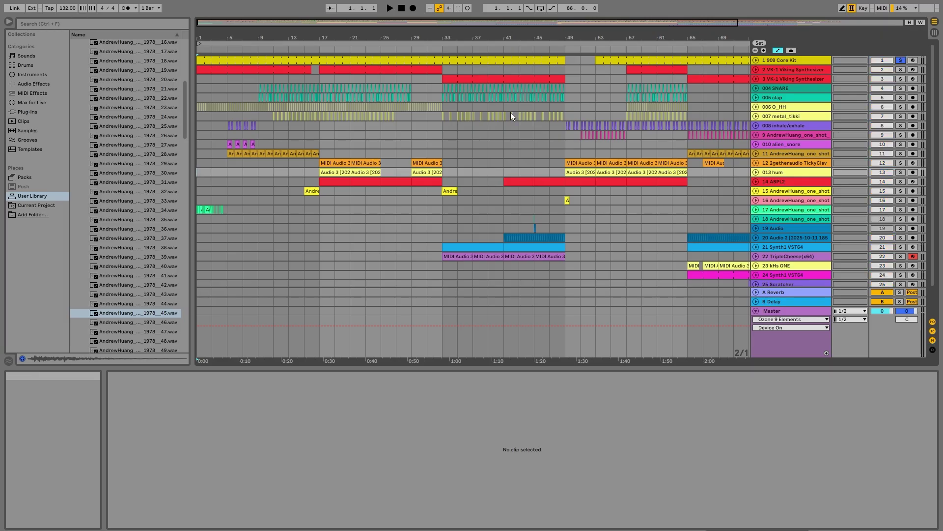
{"action": "key", "text": "space"}
{"action": "key", "text": "space"}
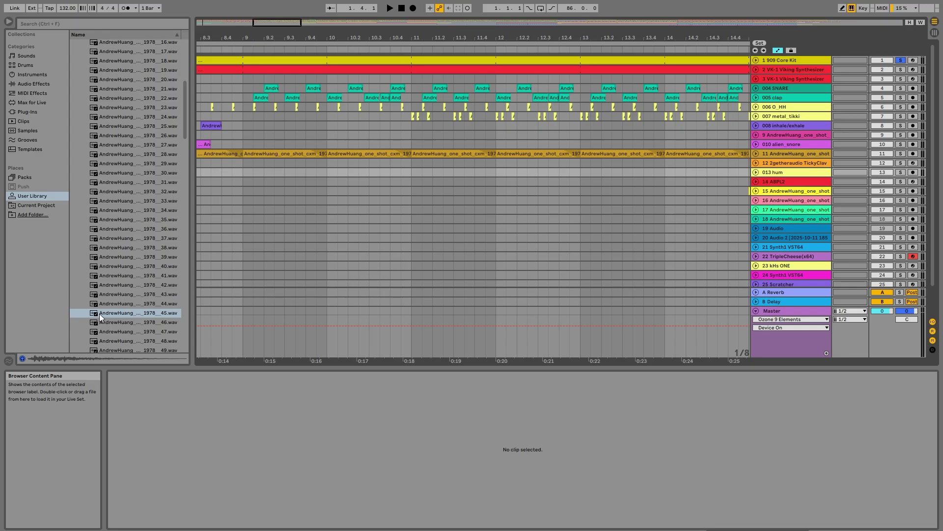
{"action": "left_click", "coordinate": [102, 316]}
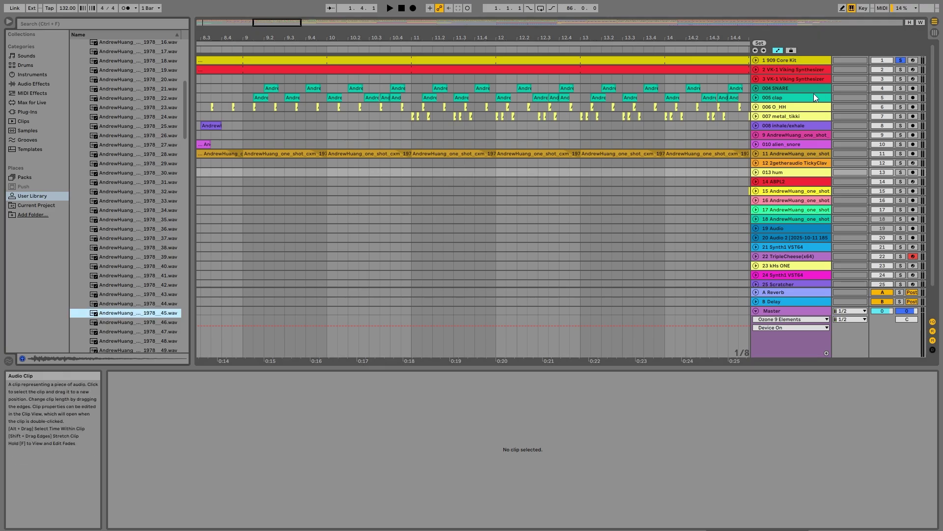
- Open the 004 SNARE track's device chain and show the kHs Transient Shaper plug-in window
{"action": "left_click", "coordinate": [791, 89]}
{"action": "double_click", "coordinate": [791, 89]}
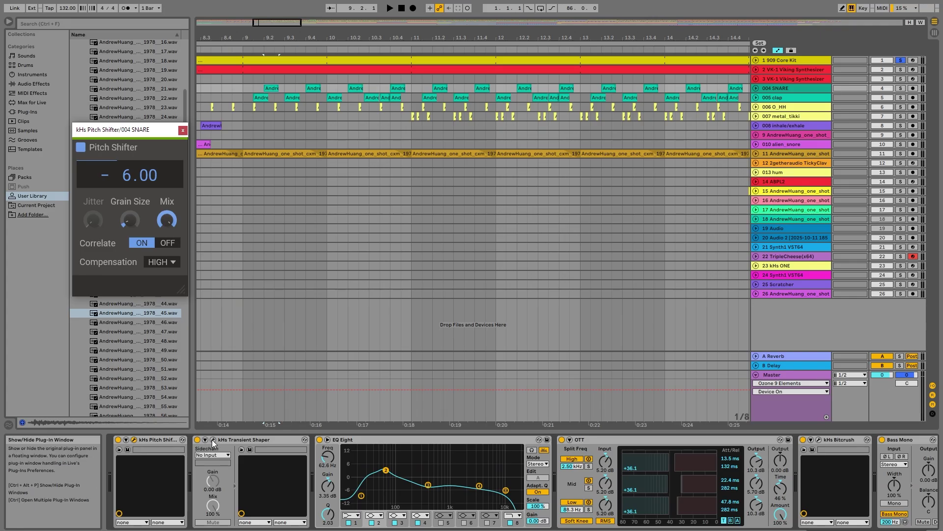
{"action": "left_click", "coordinate": [213, 440]}
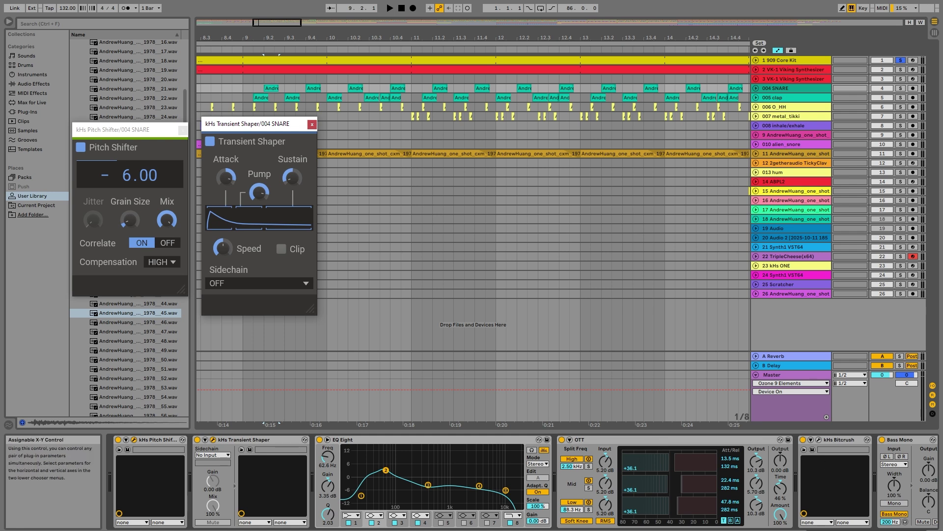
- Show the snare's kHs Bitcrush, Berzerk Distortion and Limiter6 plug-in windows, moving the Berzerk window clear of the others
{"action": "scroll", "coordinate": [606, 443], "scroll_direction": "right", "scroll_amount": 5}
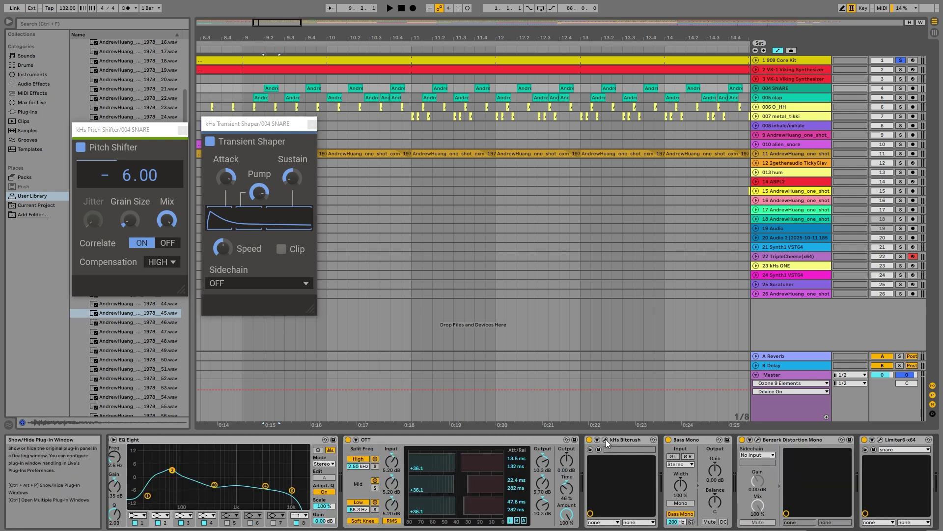
{"action": "left_click", "coordinate": [606, 440]}
{"action": "left_click", "coordinate": [758, 439]}
{"action": "left_click_drag", "start_coordinate": [175, 33], "coordinate": [608, 34]}
{"action": "scroll", "coordinate": [737, 472], "scroll_direction": "right", "scroll_amount": 2}
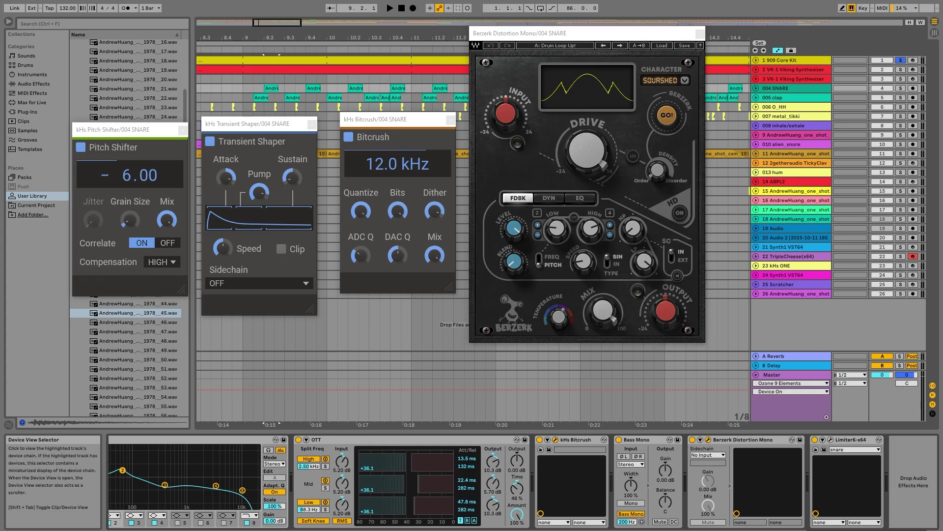
{"action": "left_click", "coordinate": [831, 439]}
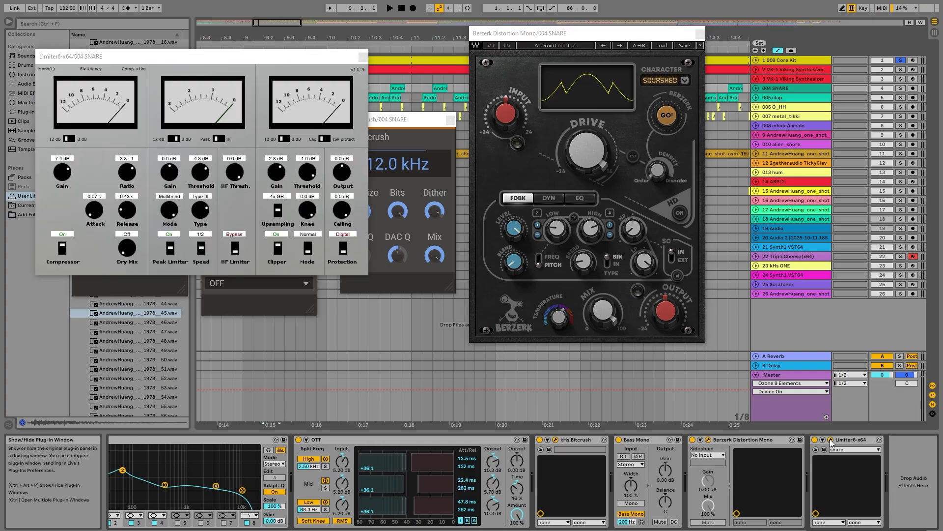
{"action": "left_click", "coordinate": [831, 440]}
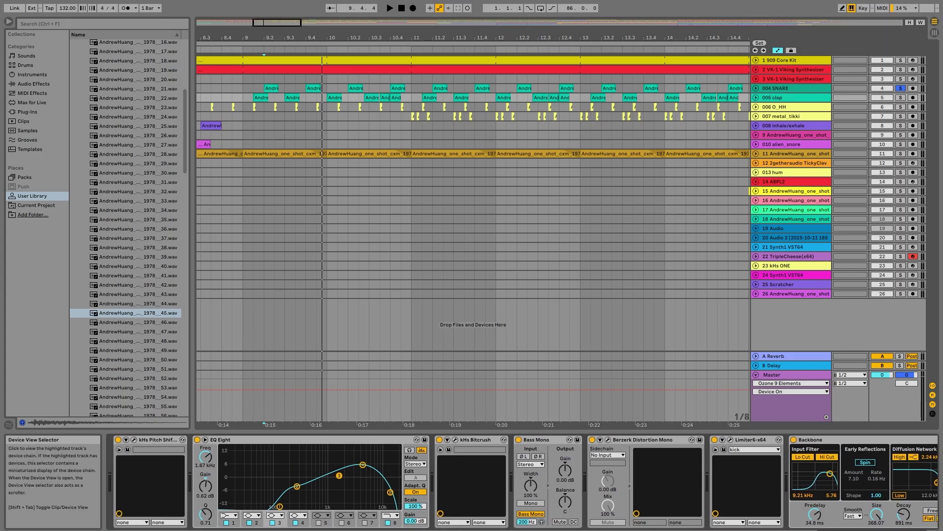
- Review the clap's effects through to Backbone, solo 005 clap alongside 004 SNARE, and play from bar 9
{"action": "scroll", "coordinate": [471, 482], "scroll_direction": "right", "scroll_amount": 3}
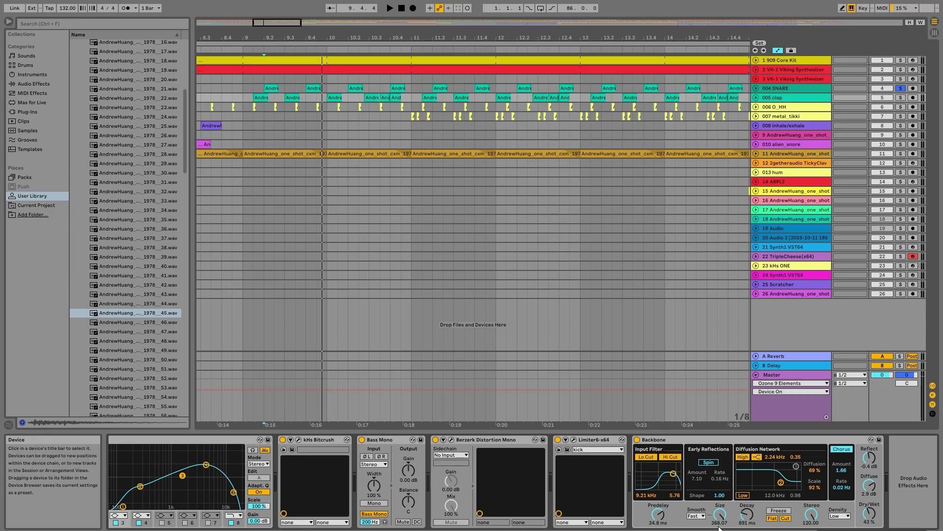
{"action": "scroll", "coordinate": [471, 481], "scroll_direction": "left", "scroll_amount": 1}
{"action": "scroll", "coordinate": [472, 482], "scroll_direction": "left", "scroll_amount": 3}
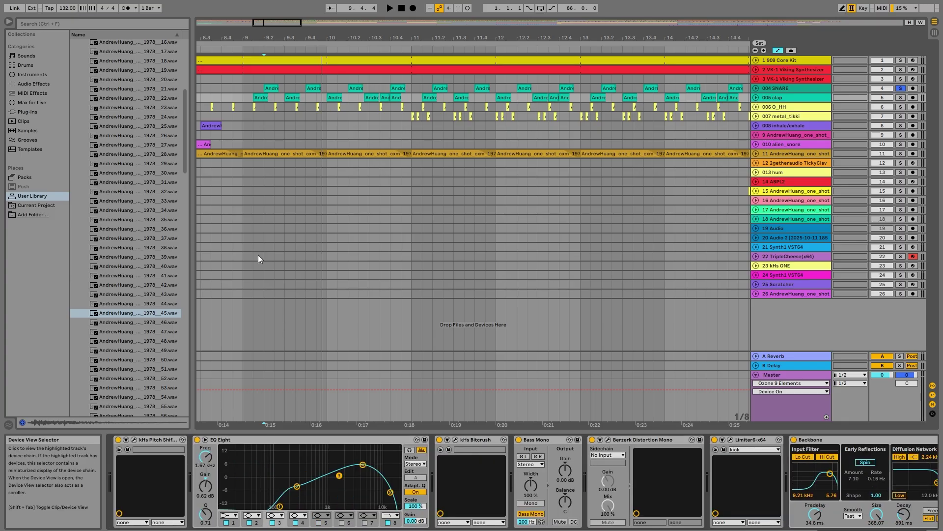
{"action": "left_click", "coordinate": [901, 98], "text": "ctrl"}
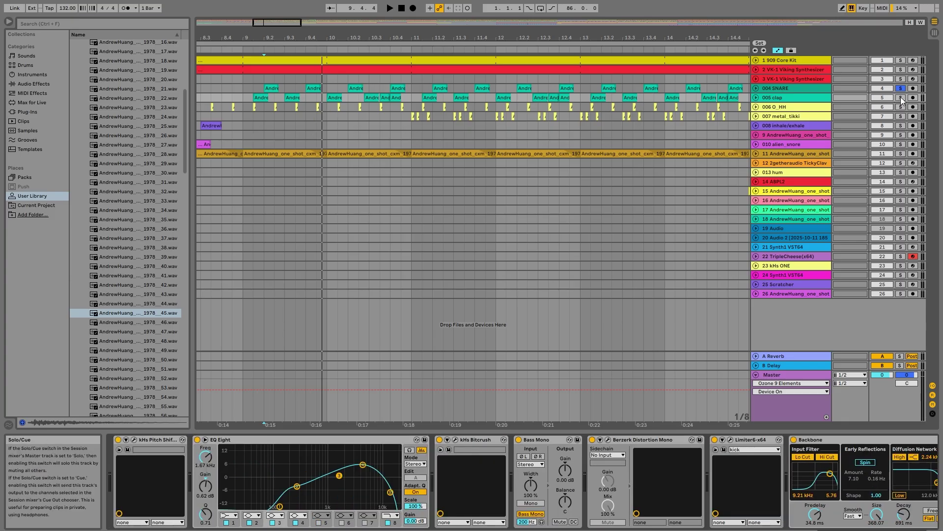
{"action": "left_click", "coordinate": [249, 97]}
{"action": "key", "text": "space"}
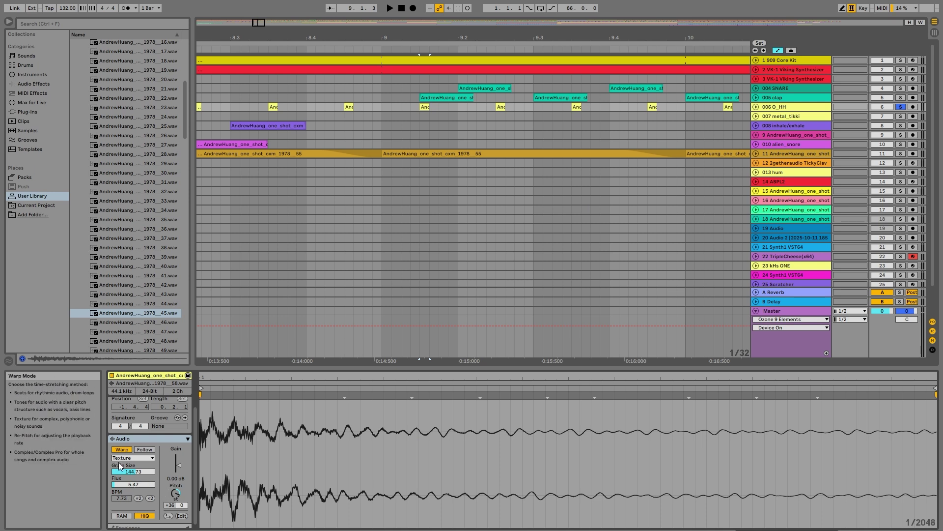
- View the 006 O_HH track's device chain, solo 007 metal_tikki, and compare the two tracks' effects
{"action": "key", "text": "shift+Tab"}
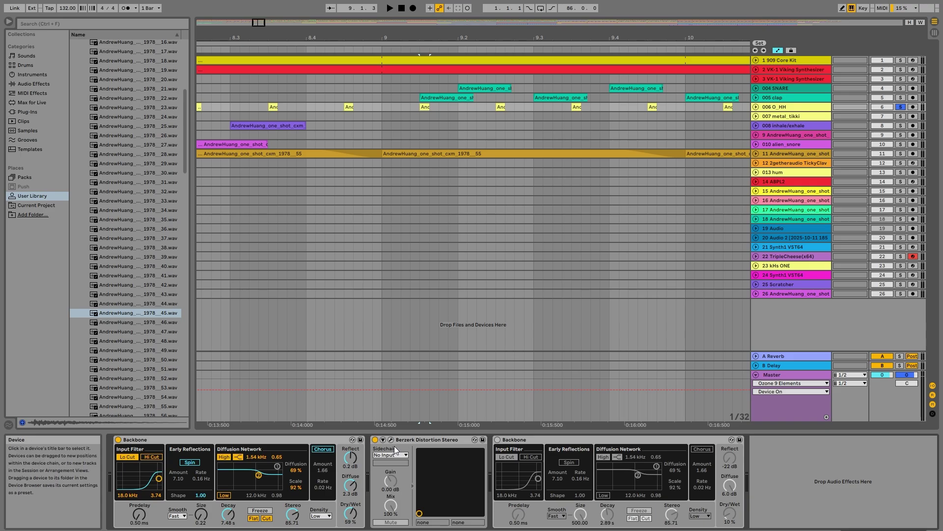
{"action": "left_click", "coordinate": [901, 117]}
{"action": "left_click", "coordinate": [781, 116]}
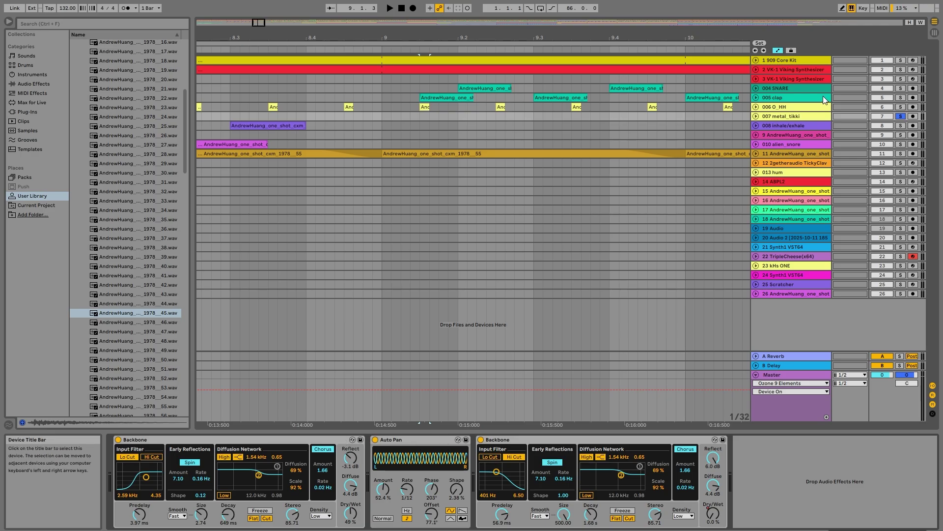
{"action": "left_click", "coordinate": [786, 107]}
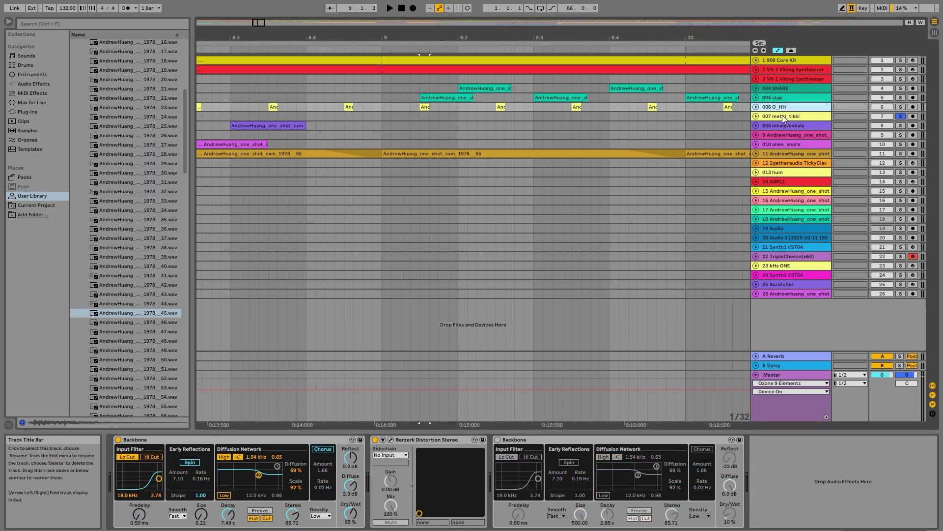
{"action": "left_click", "coordinate": [782, 115]}
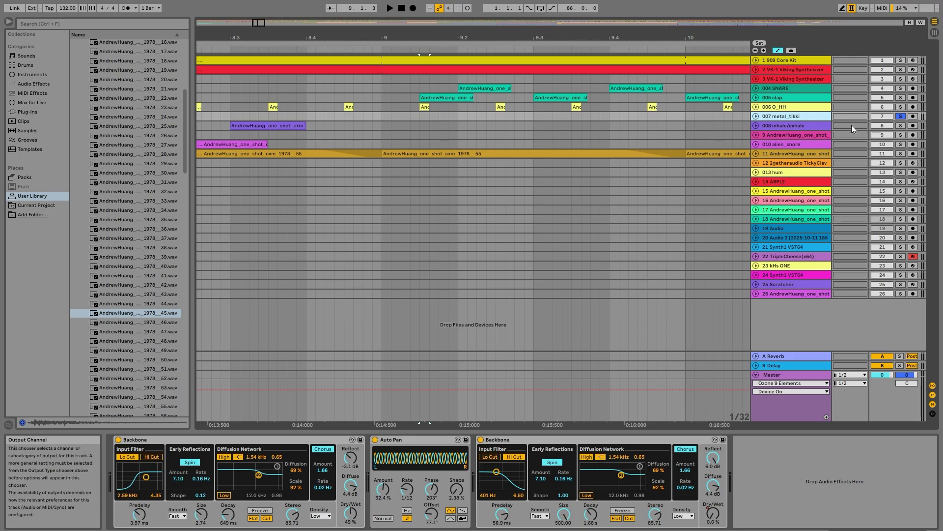
- Listen to the soloed 007 metal_tikki pattern from bar 11 and stop playback
{"action": "left_click_drag", "start_coordinate": [259, 24], "coordinate": [251, 13]}
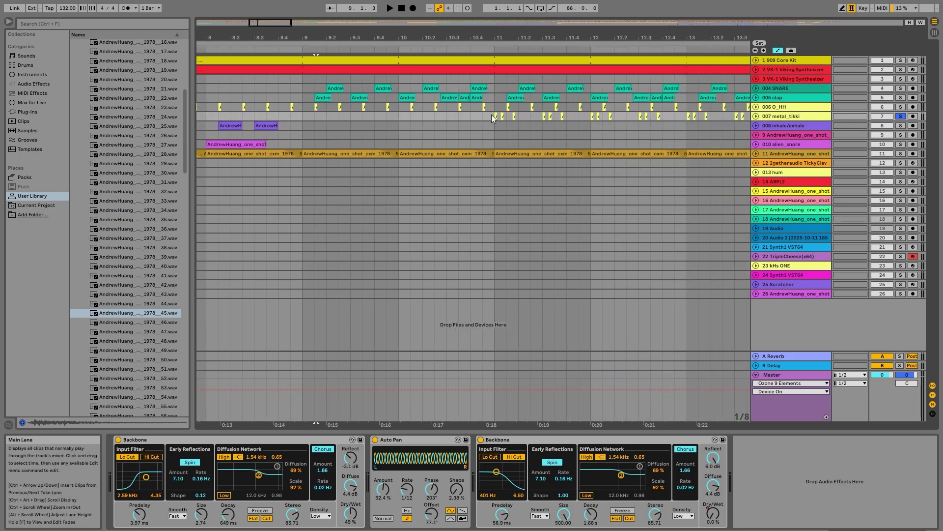
{"action": "key", "text": "space"}
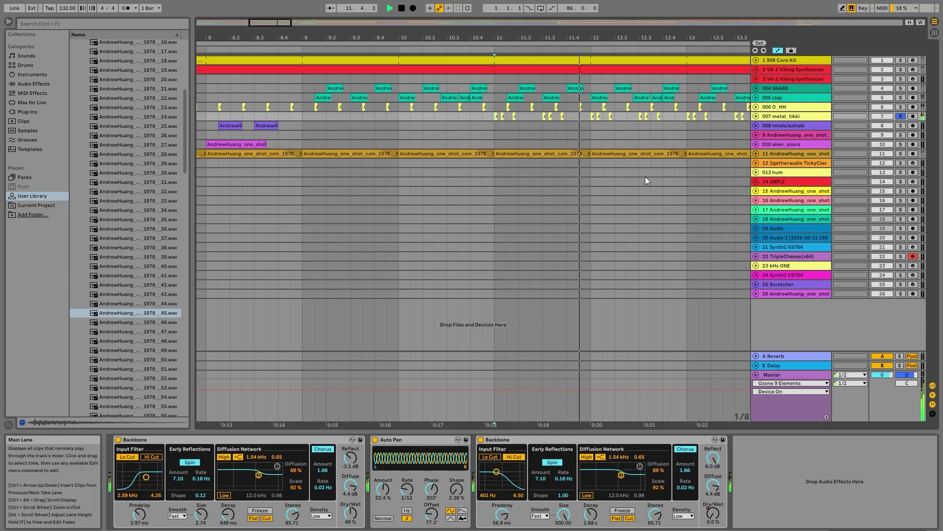
{"action": "key", "text": "space"}
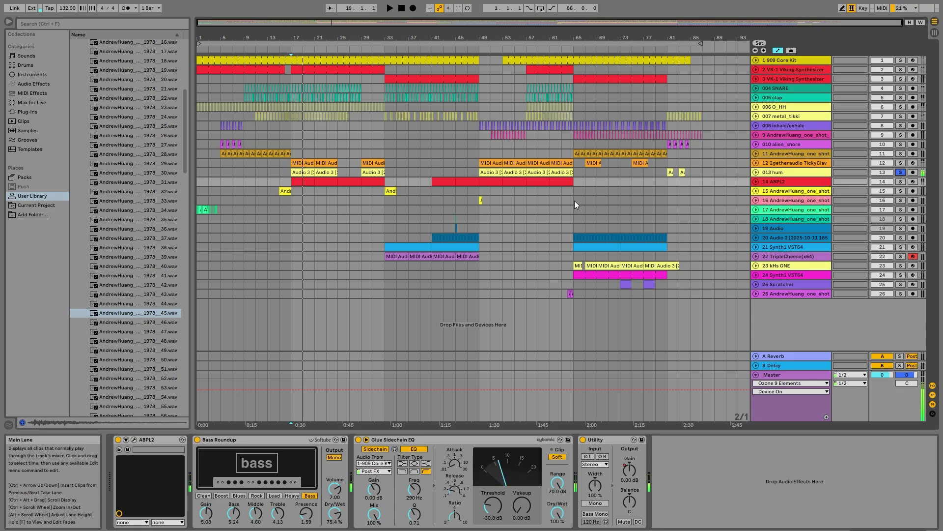
- Open the 013 hum track's device chain and inspect the Silk Vocal plug-in window, closing it again
{"action": "left_click", "coordinate": [794, 171]}
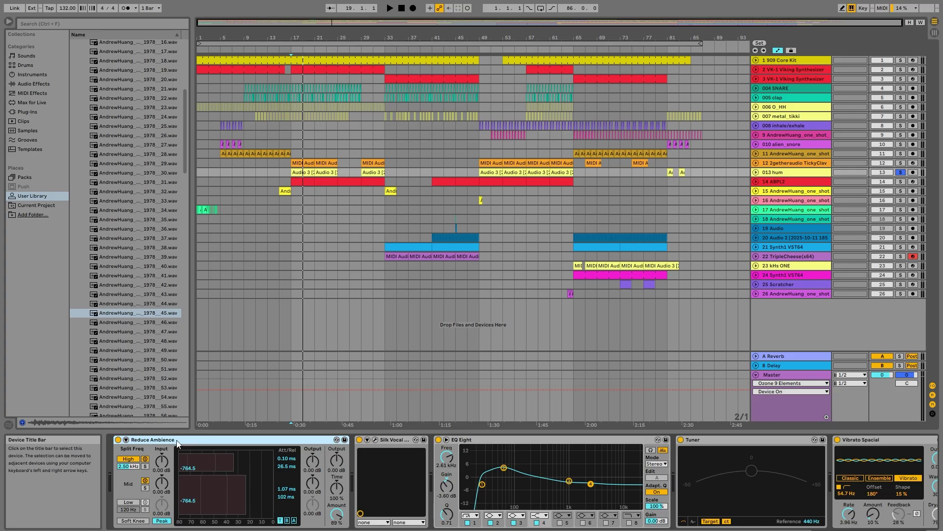
{"action": "left_click", "coordinate": [376, 440]}
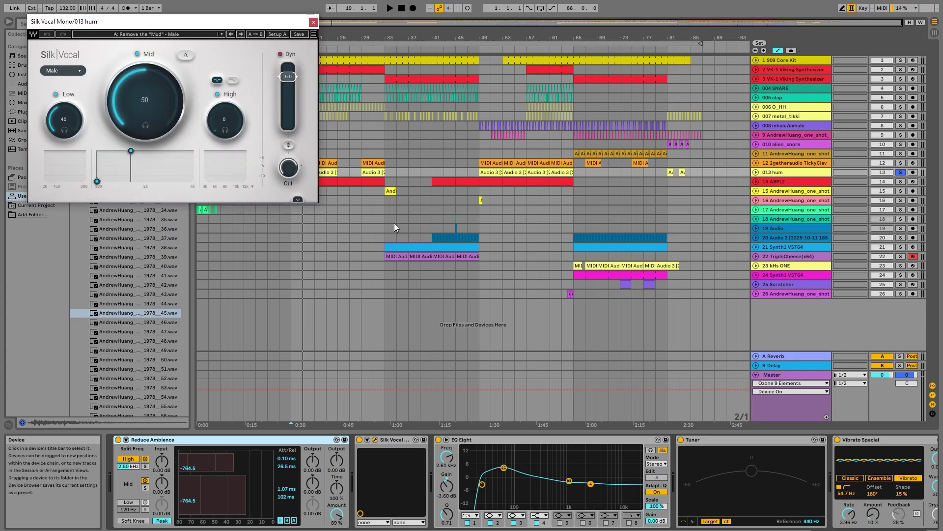
{"action": "left_click", "coordinate": [313, 23]}
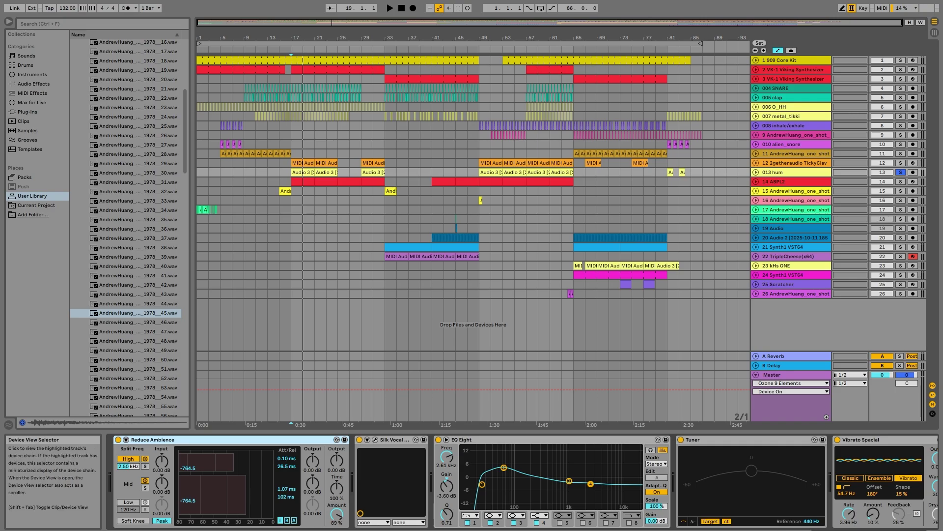
- Play the soloed hum briefly and examine the rest of its device chain, from EQ Eight and Vibrato Spacial to Long Tape and Backbone
{"action": "scroll", "coordinate": [457, 500], "scroll_direction": "right", "scroll_amount": 3}
{"action": "key", "text": "space"}
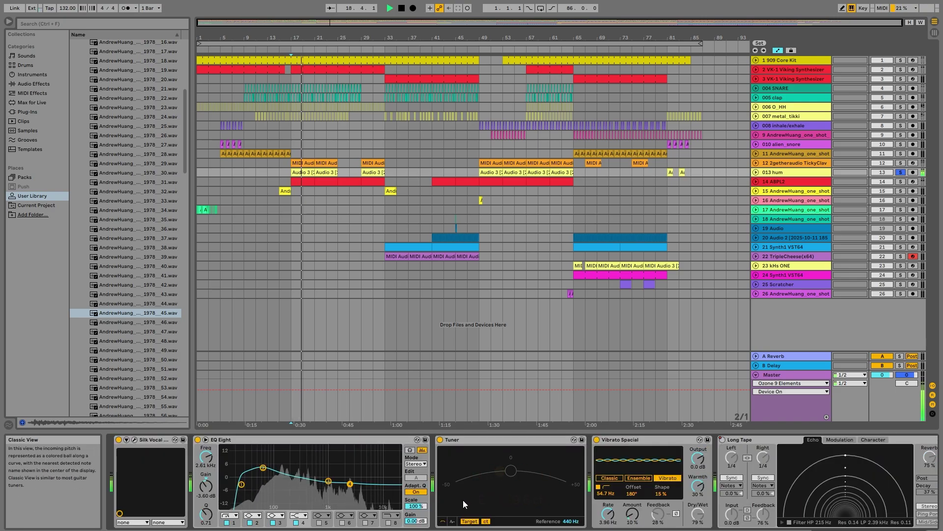
{"action": "key", "text": "space"}
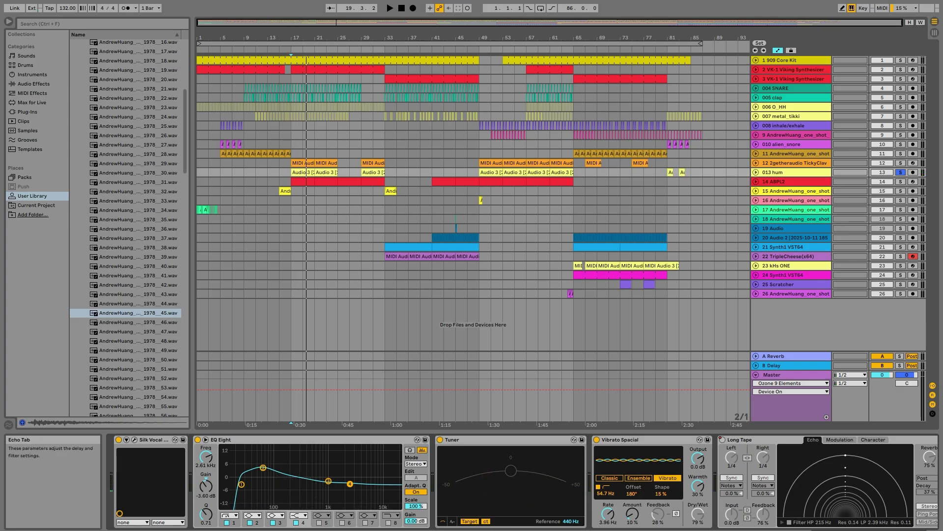
{"action": "scroll", "coordinate": [523, 482], "scroll_direction": "right", "scroll_amount": 3}
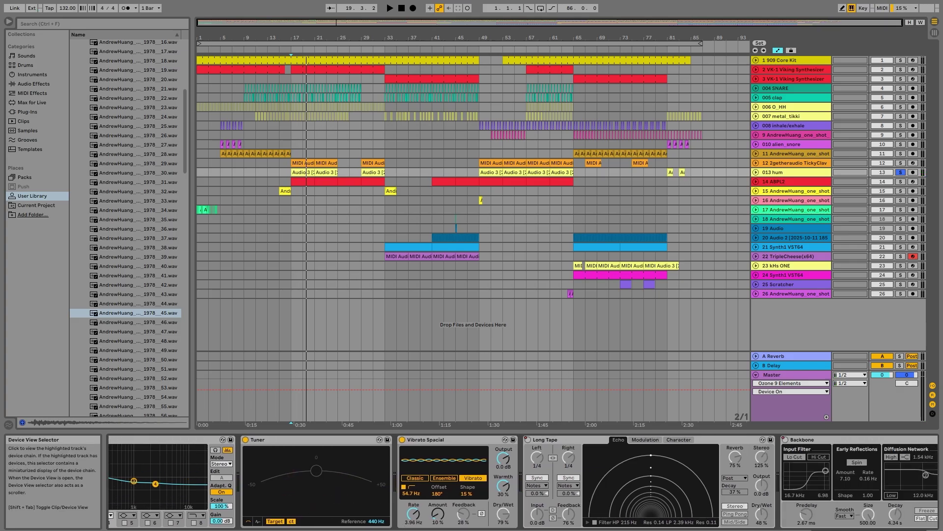
{"action": "scroll", "coordinate": [523, 482], "scroll_direction": "right", "scroll_amount": 2}
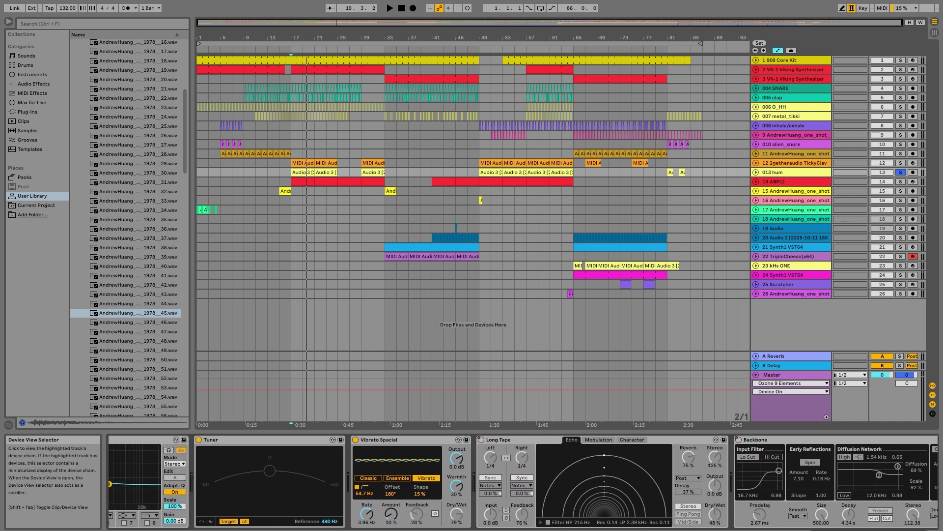
{"action": "left_click_drag", "start_coordinate": [885, 530], "coordinate": [892, 530]}
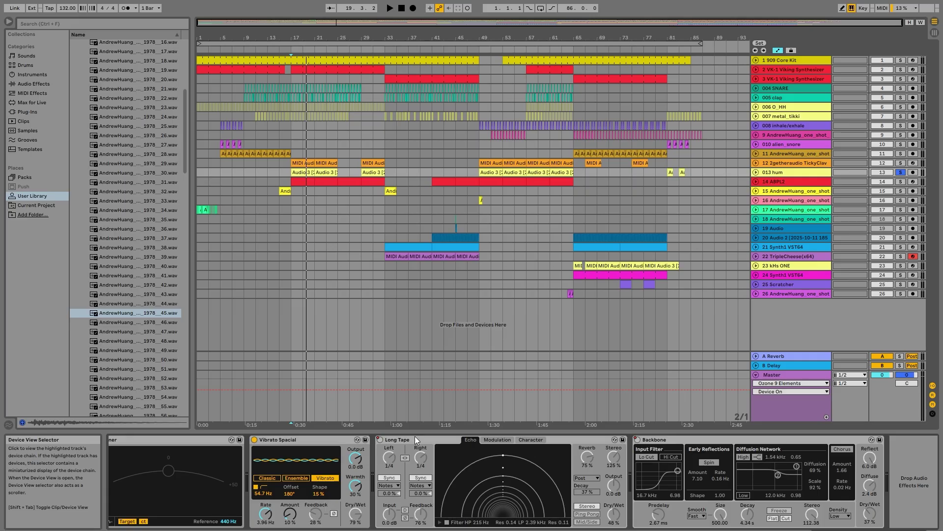
{"action": "scroll", "coordinate": [446, 442], "scroll_direction": "up", "scroll_amount": 2}
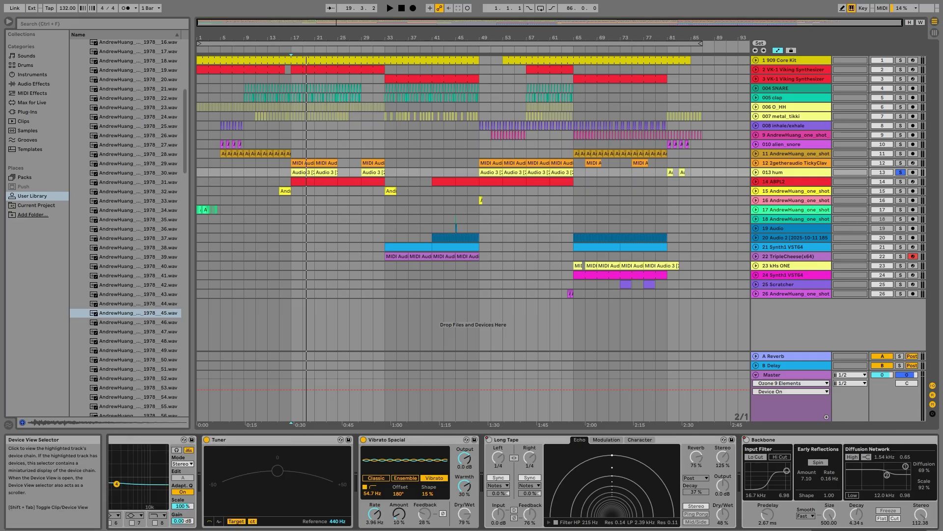
{"action": "scroll", "coordinate": [852, 522], "scroll_direction": "up", "scroll_amount": 5}
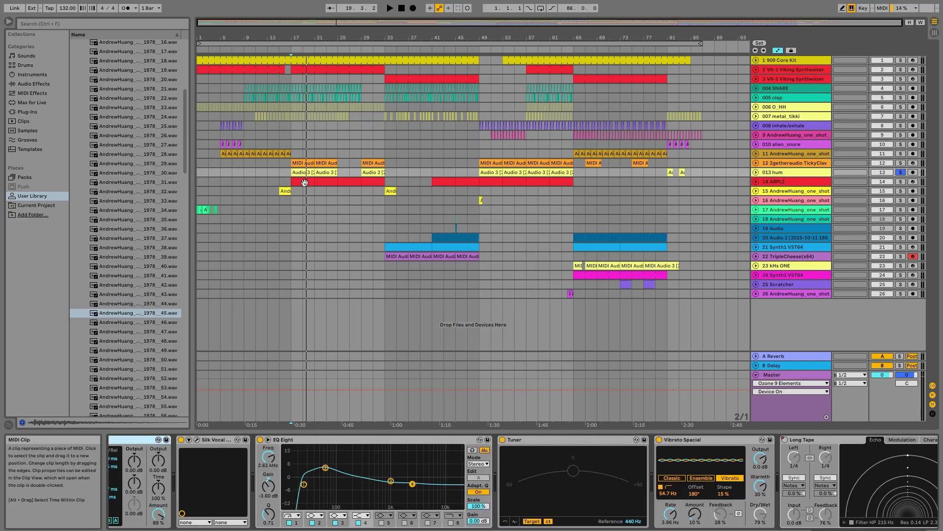
- Solo the 12 2getheraudio TickyClav track alongside 013 hum and start playback
{"action": "left_click", "coordinate": [899, 163]}
{"action": "key", "text": "space"}
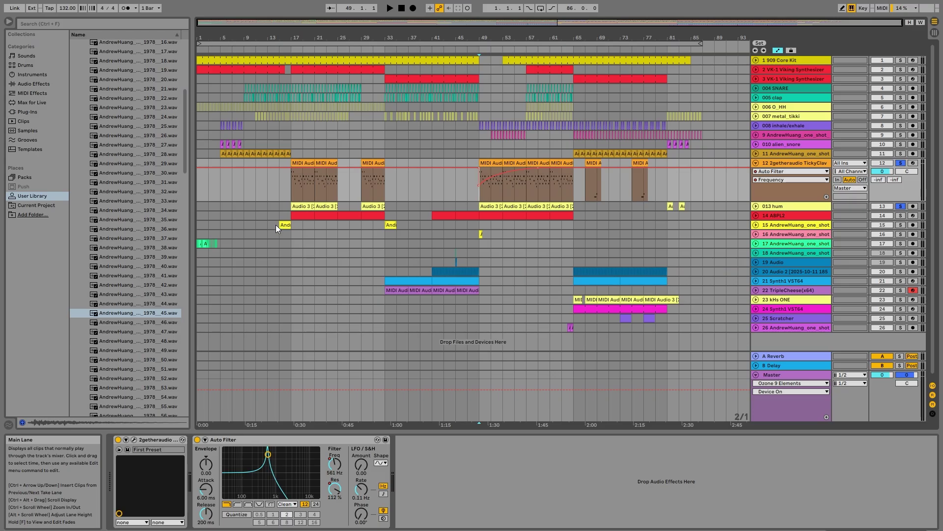
- Place the playback position before track 15's first clip, and switch the solo to track 16 to audition its one-shot at bar 49
{"action": "left_click", "coordinate": [276, 226]}
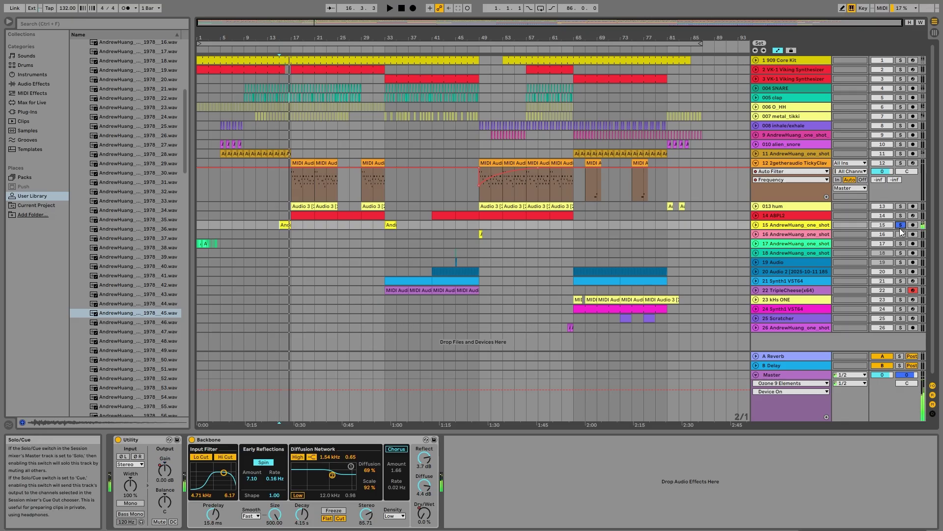
{"action": "left_click", "coordinate": [476, 234]}
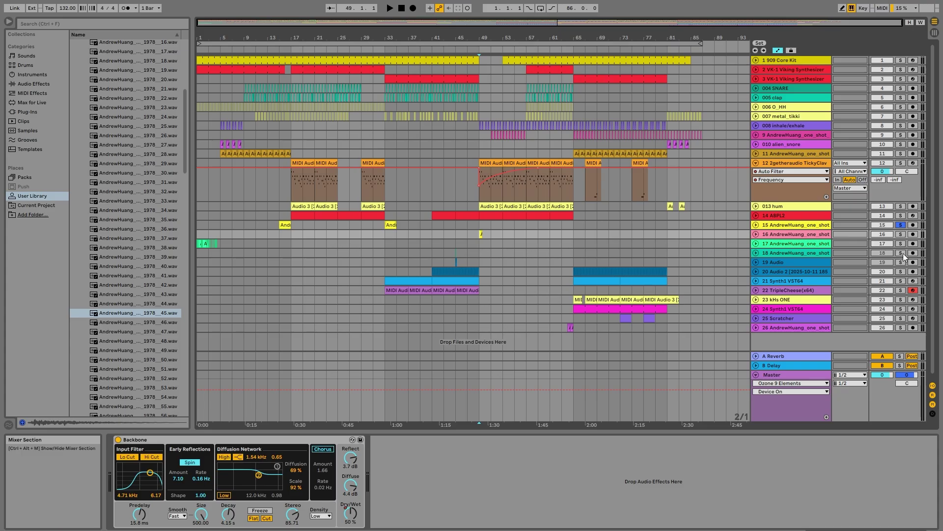
{"action": "left_click", "coordinate": [900, 228]}
{"action": "left_click", "coordinate": [900, 235]}
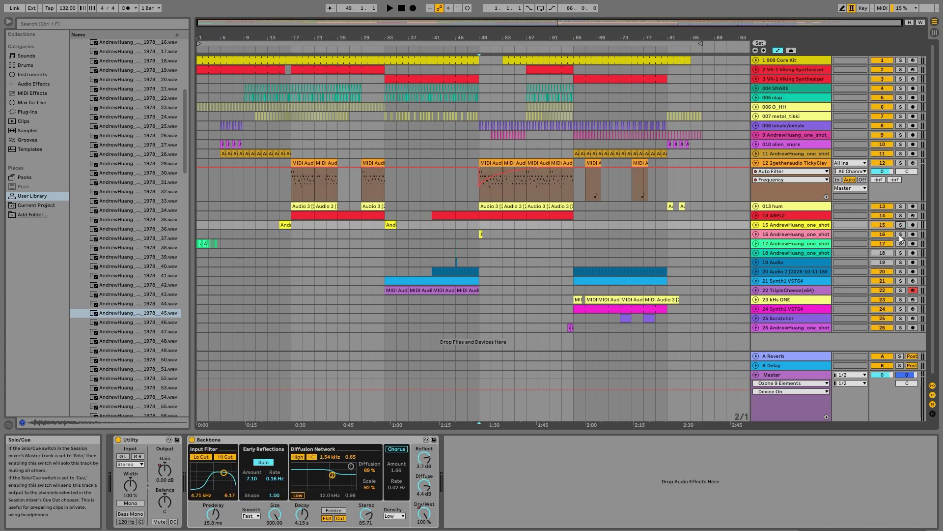
{"action": "key", "text": "space"}
{"action": "key", "text": "space"}
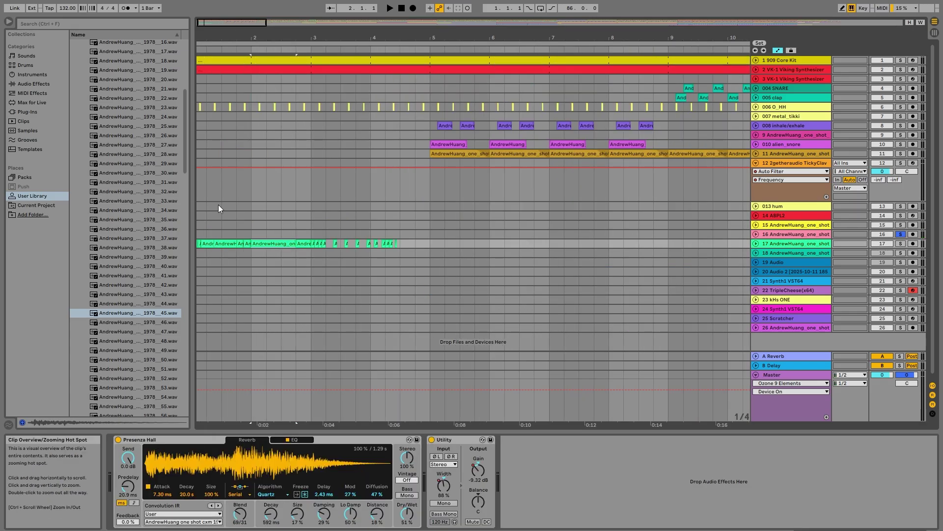
- Inspect a clip on track 17, place the playback position at bar 3, and browse the impulse responses in the track's Presenza Hall reverb
{"action": "double_click", "coordinate": [259, 242]}
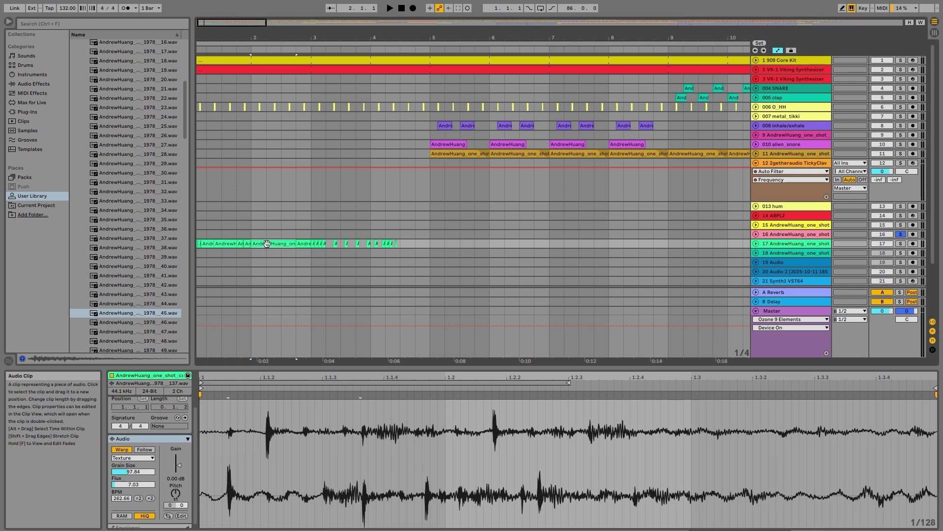
{"action": "left_click", "coordinate": [326, 243]}
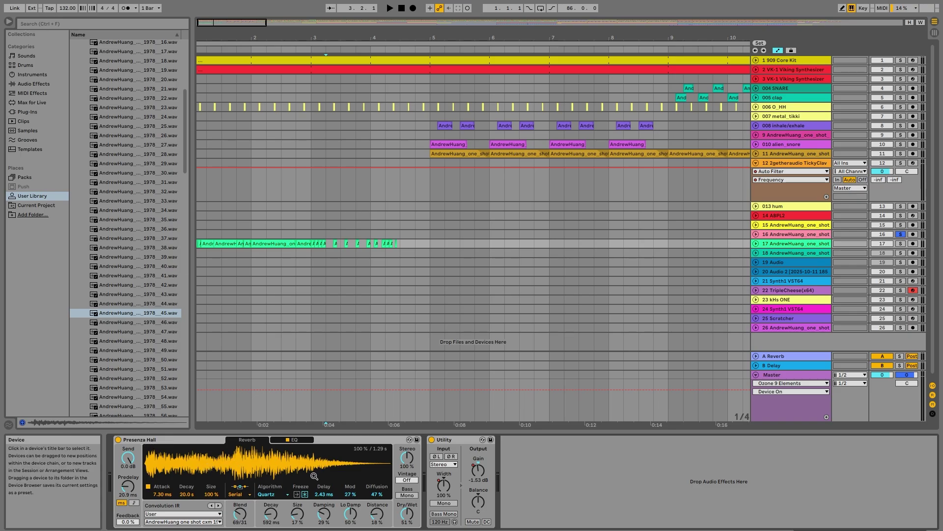
{"action": "left_click", "coordinate": [221, 523]}
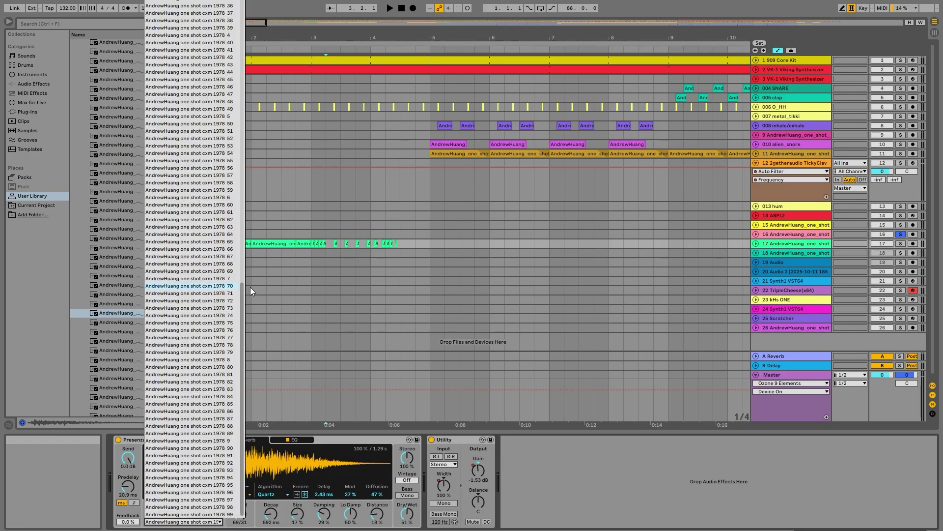
{"action": "left_click", "coordinate": [221, 524]}
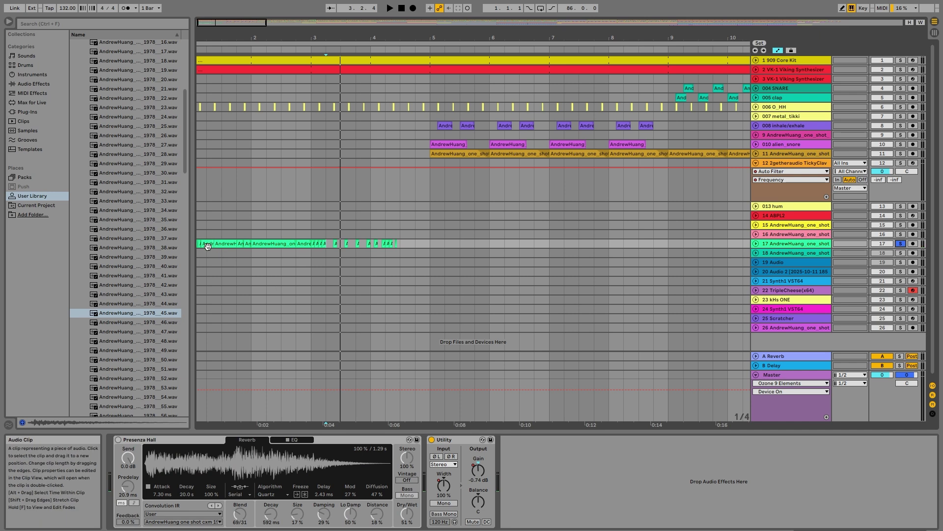
- Play the soloed track 17 with Presenza Hall bypassed, and replay it with the reverb enabled for comparison
{"action": "key", "text": "space"}
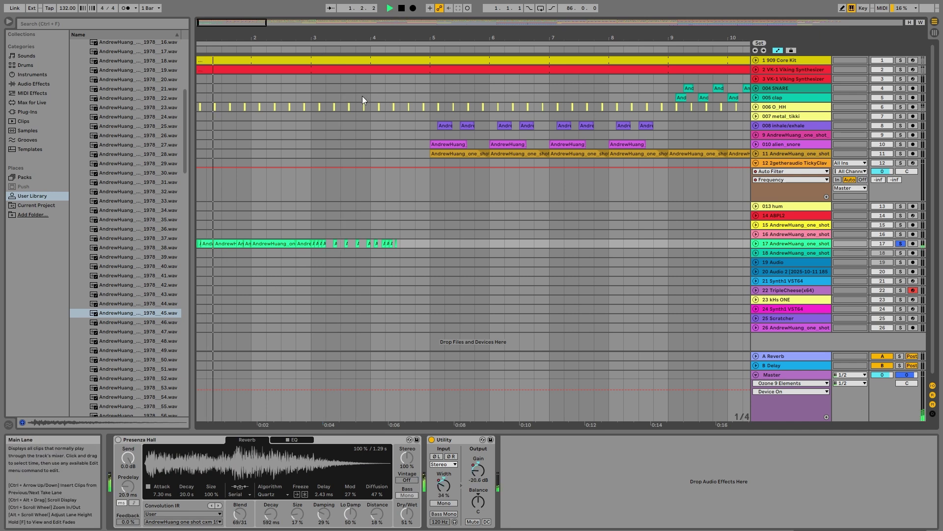
{"action": "key", "text": "space"}
{"action": "left_click", "coordinate": [119, 440]}
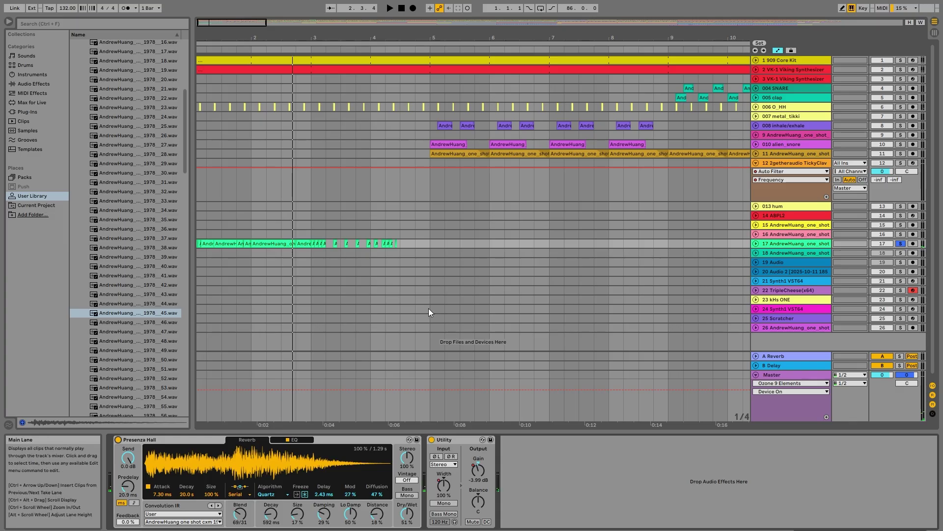
{"action": "key", "text": "space"}
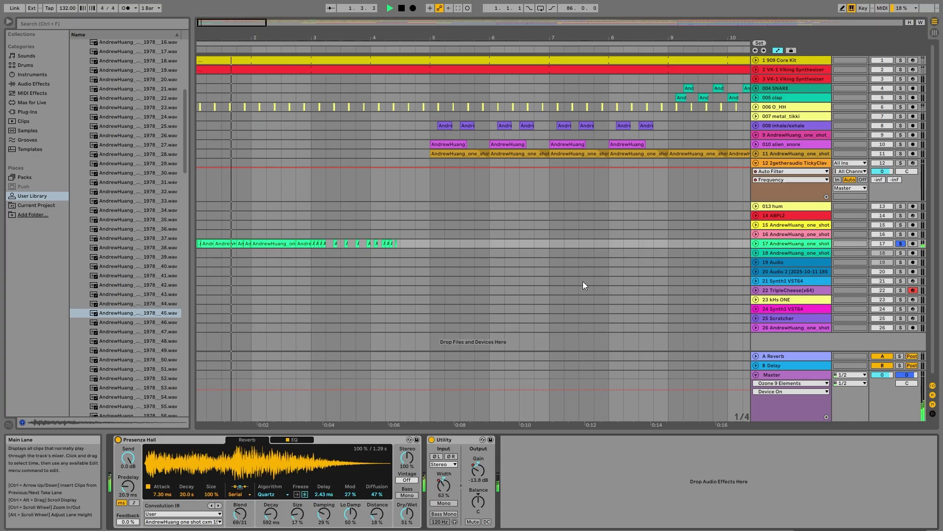
{"action": "key", "text": "space"}
- Open track 18's one-shot clip at bar 45, examine its waveform, and return to the track's device chain
{"action": "left_click_drag", "start_coordinate": [236, 23], "coordinate": [492, 2]}
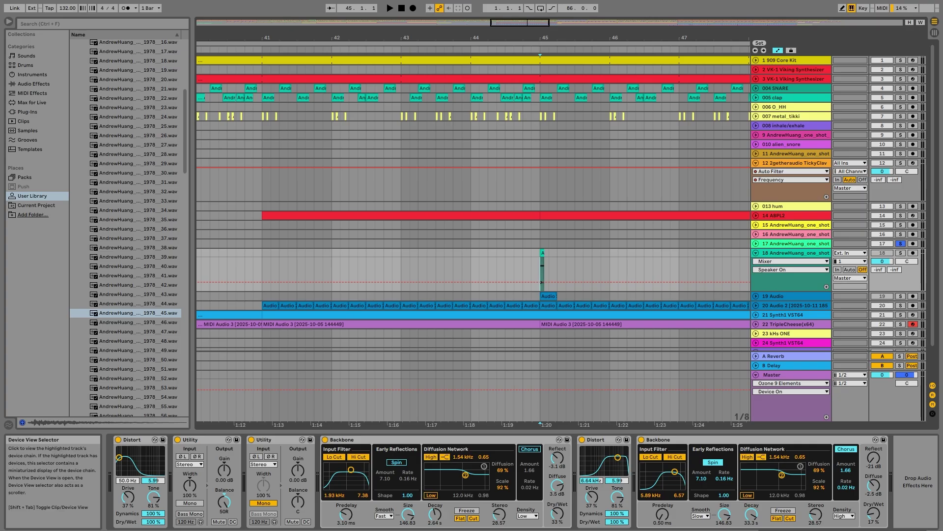
{"action": "double_click", "coordinate": [542, 270]}
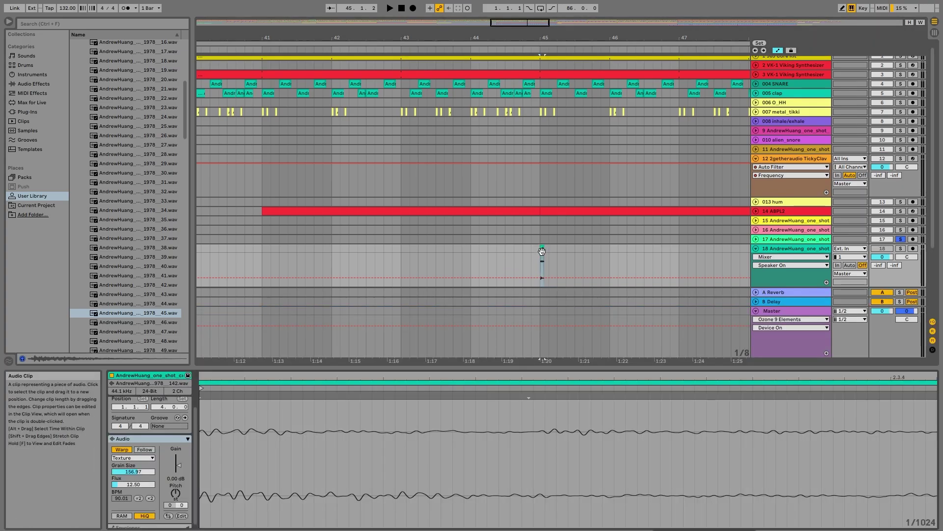
{"action": "left_click_drag", "start_coordinate": [511, 382], "coordinate": [586, 388]}
{"action": "key", "text": "shift+Tab"}
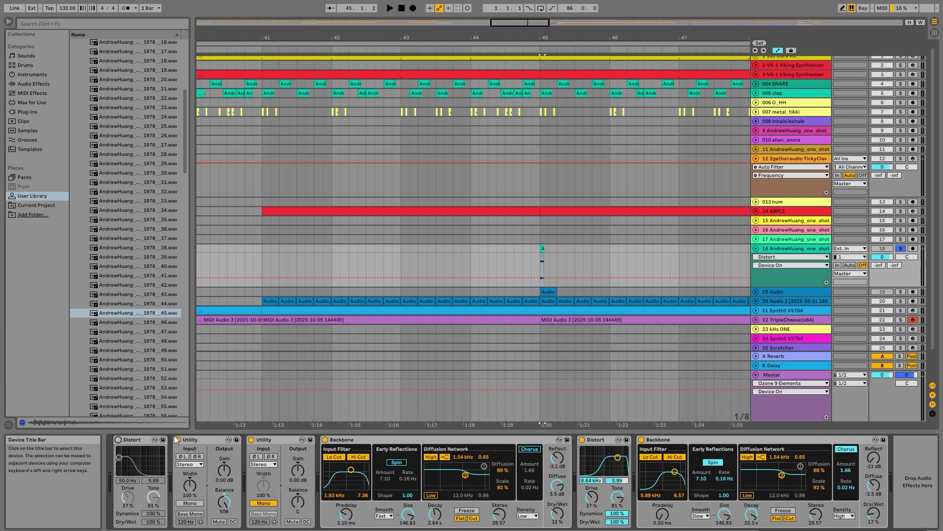
- Audition track 18's one-shot at bar 45 with the Distort, Utility and Backbone devices bypassed, and again with the whole chain enabled
{"action": "left_click", "coordinate": [325, 439]}
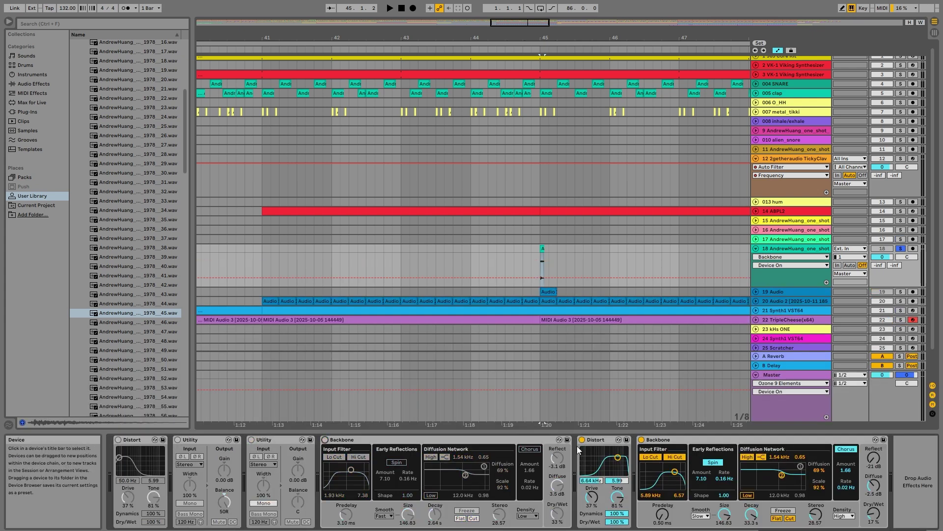
{"action": "left_click", "coordinate": [582, 439]}
{"action": "left_click", "coordinate": [641, 439]}
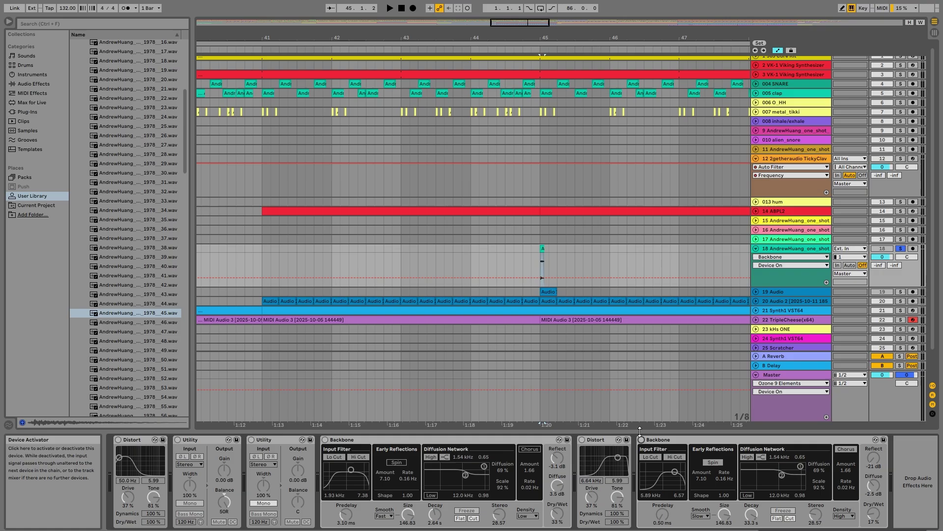
{"action": "left_click", "coordinate": [532, 264]}
{"action": "key", "text": "space"}
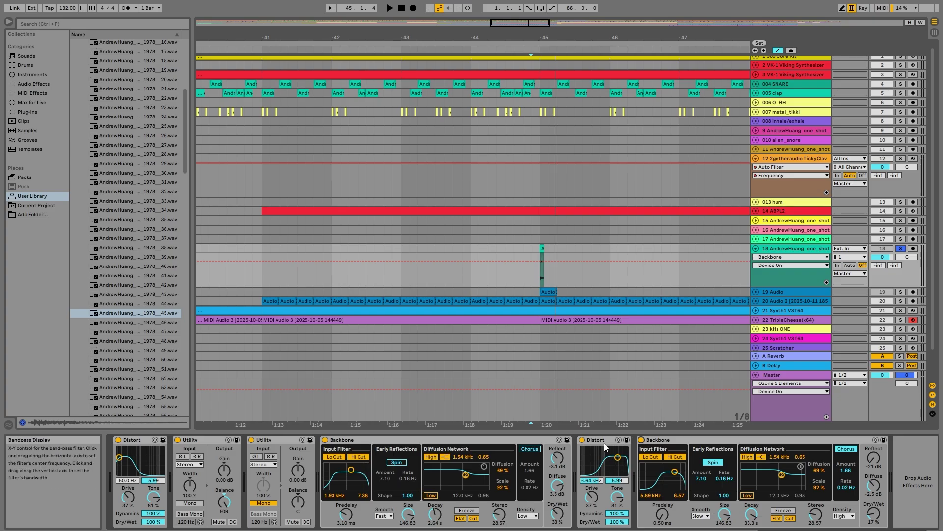
{"action": "left_click", "coordinate": [533, 272]}
{"action": "key", "text": "space"}
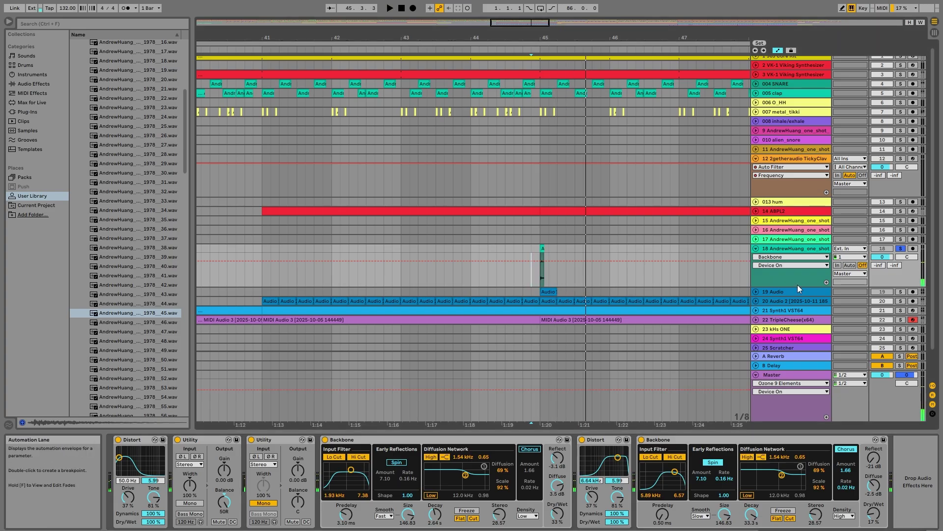
- Toggle track 18's solo off and on, and unfold the 19 Audio track to inspect its clip at bar 45
{"action": "left_click", "coordinate": [900, 249]}
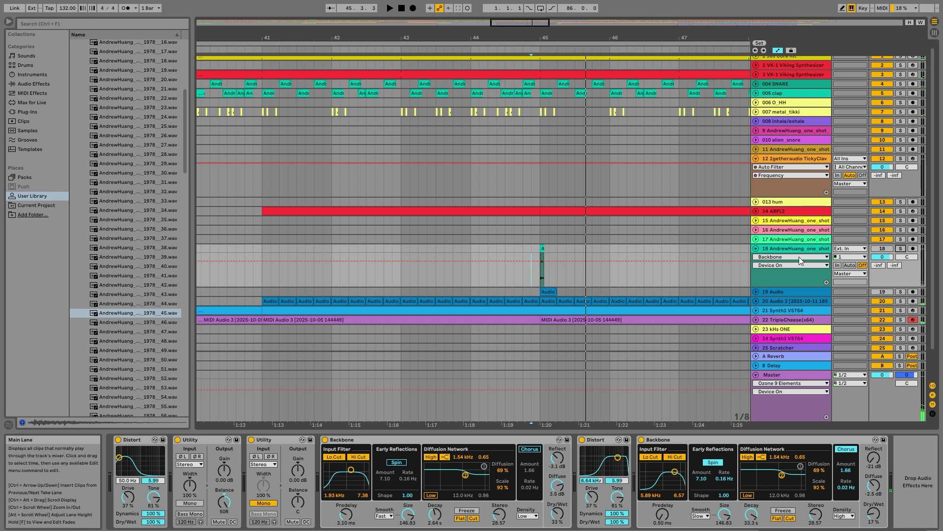
{"action": "left_click", "coordinate": [900, 249]}
{"action": "scroll", "coordinate": [644, 255], "scroll_direction": "down", "scroll_amount": 2}
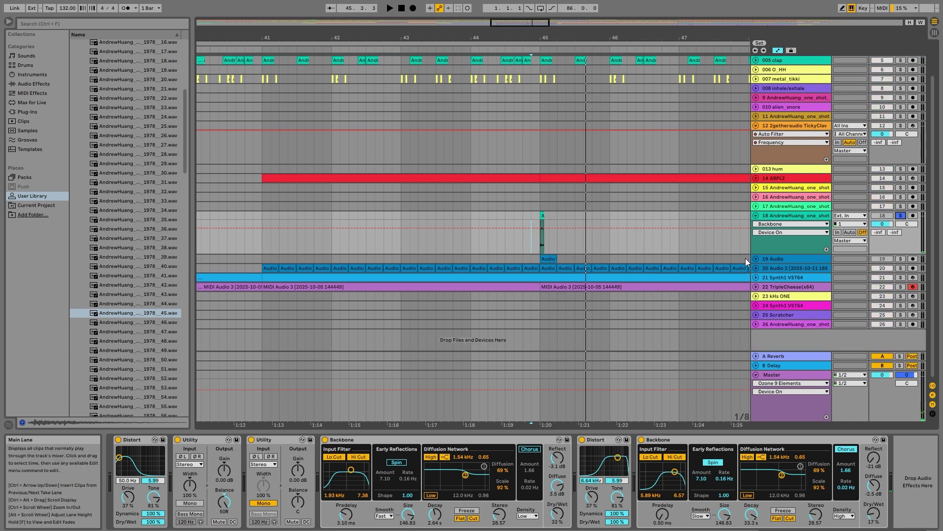
{"action": "left_click", "coordinate": [756, 259]}
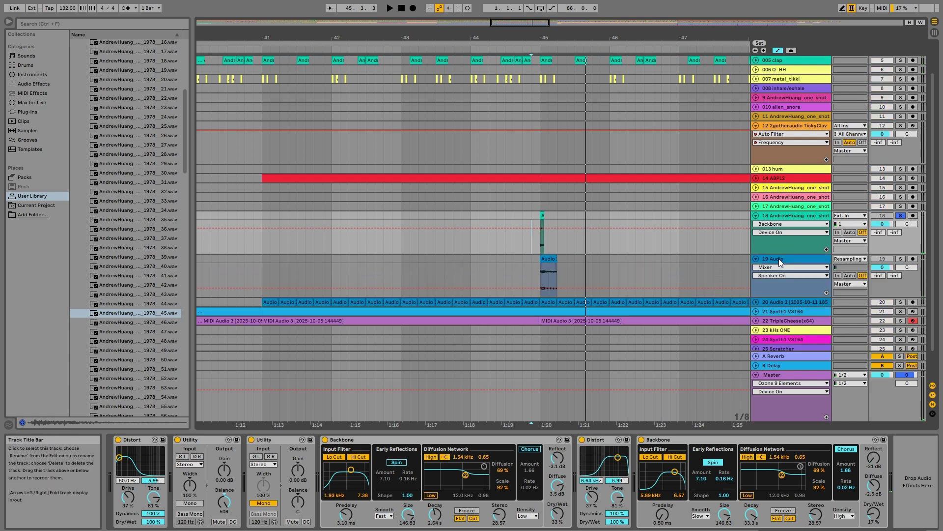
{"action": "left_click", "coordinate": [780, 259]}
{"action": "left_click", "coordinate": [555, 265]}
- Show track 20's device chain with kHs Trance Gate and Climbing Flange, solo the track, and audition its clips near bar 41
{"action": "left_click_drag", "start_coordinate": [507, 20], "coordinate": [502, 32]}
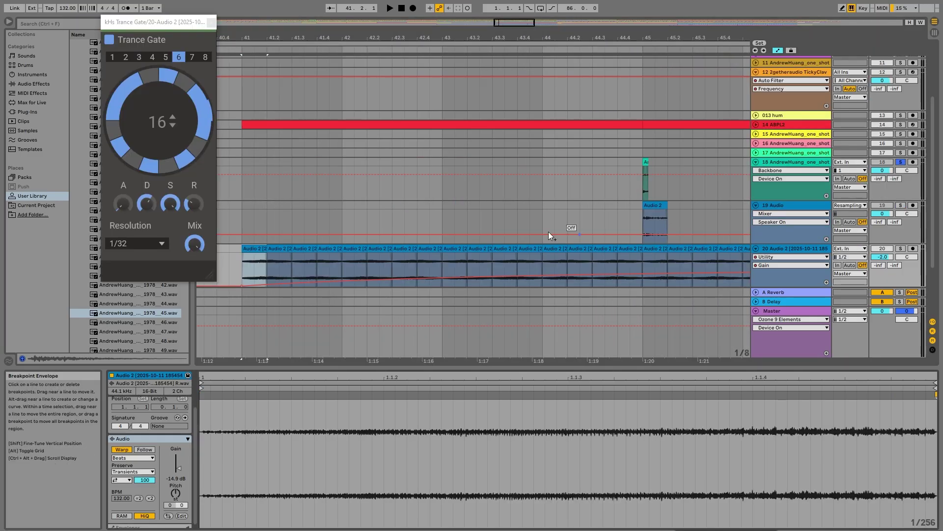
{"action": "left_click", "coordinate": [791, 248]}
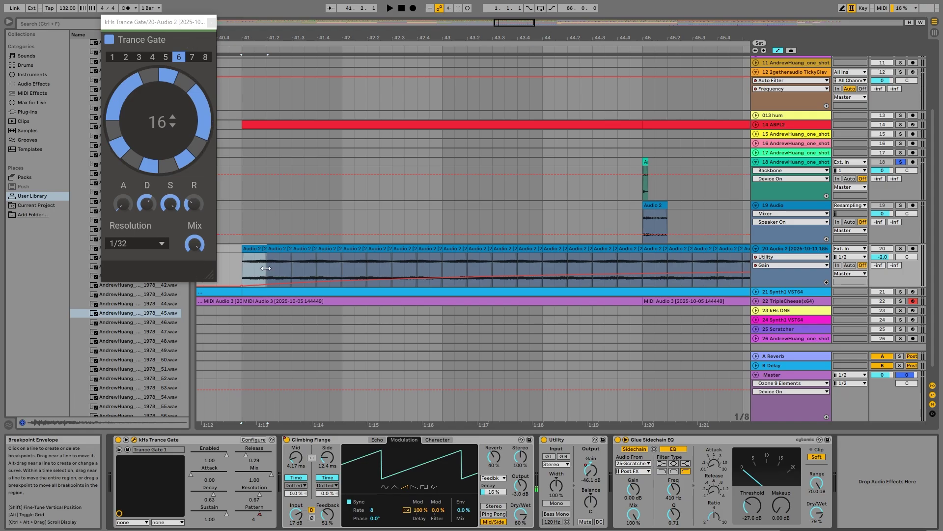
{"action": "left_click", "coordinate": [901, 249]}
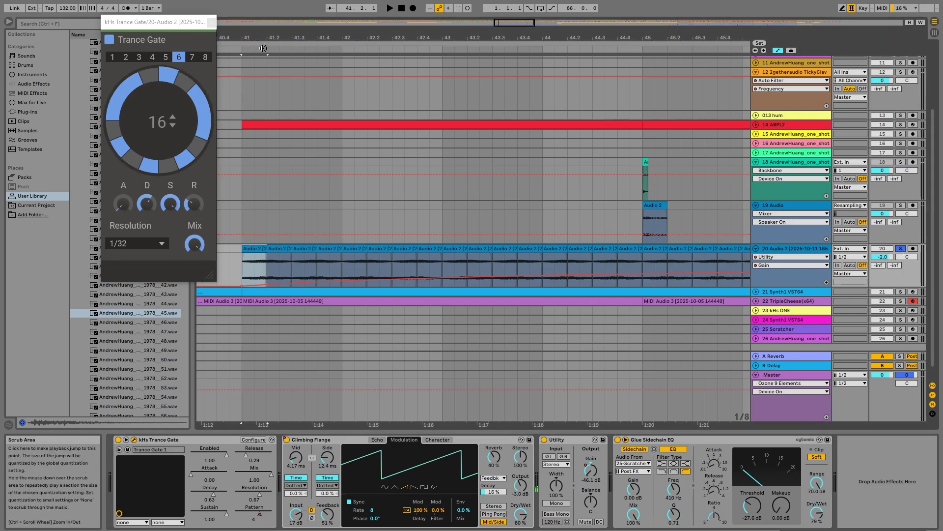
{"action": "left_click", "coordinate": [283, 248]}
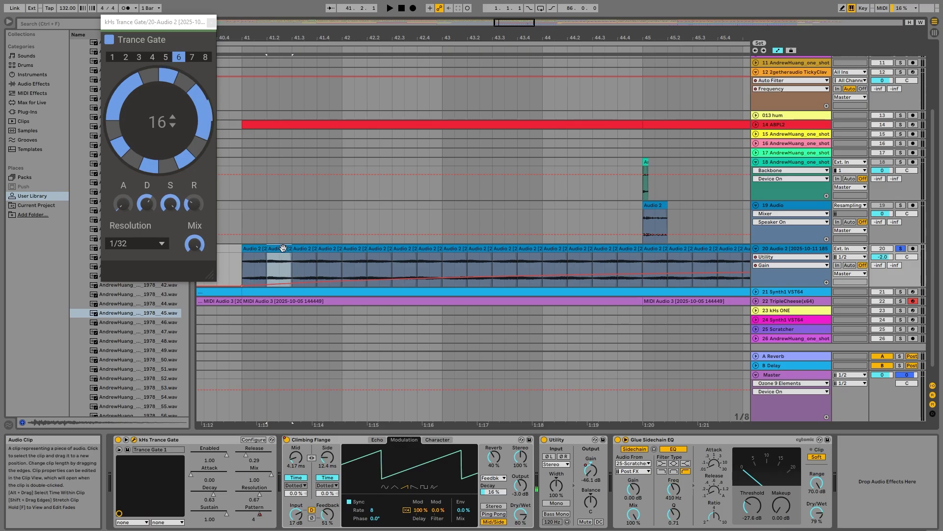
{"action": "key", "text": "space"}
{"action": "left_click_drag", "start_coordinate": [254, 519], "coordinate": [256, 530]}
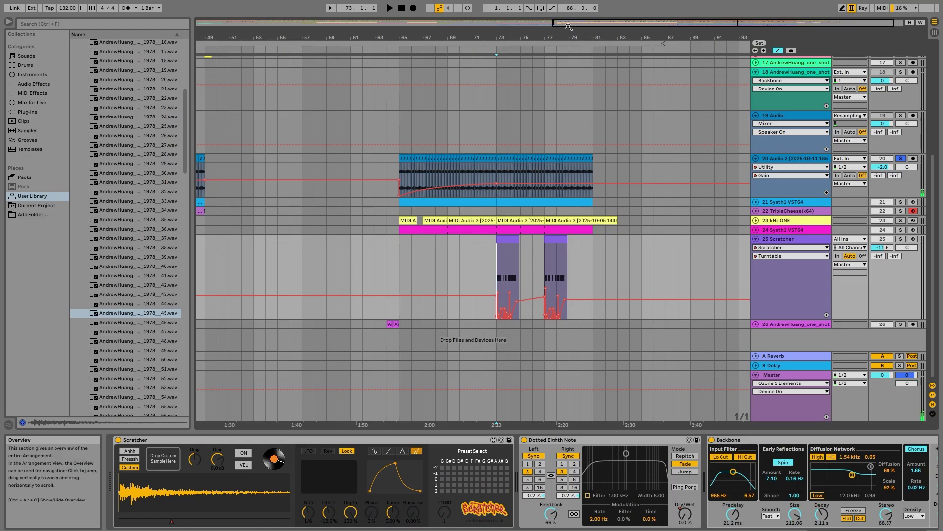
- Examine the 25 Scratcher track's clips and Turntable automation around bars 73 to 78, placing the playback position at the first clip
{"action": "left_click_drag", "start_coordinate": [569, 25], "coordinate": [683, 47]}
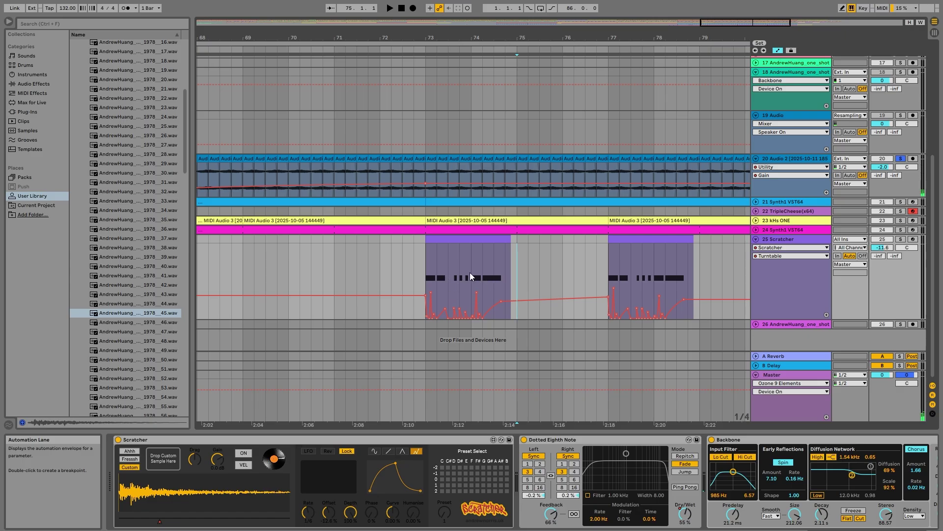
{"action": "left_click", "coordinate": [425, 268]}
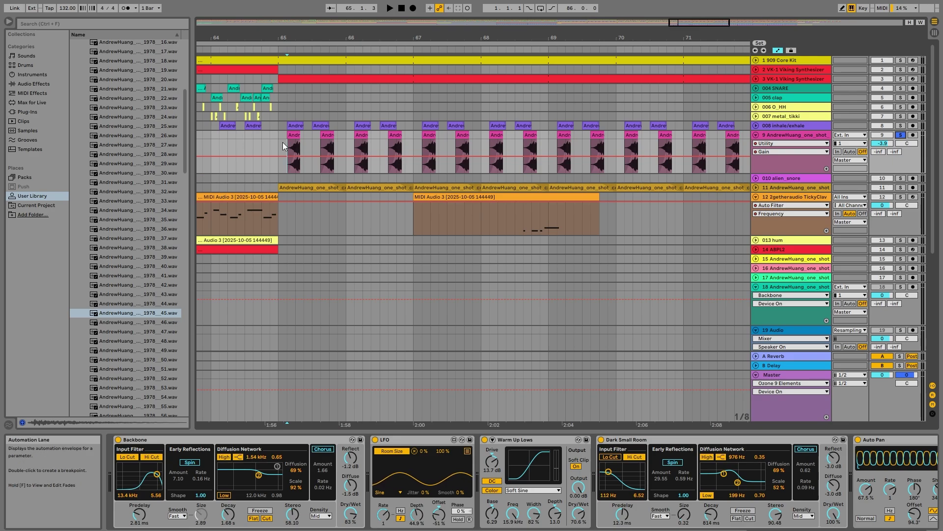
- Play the soloed track 9 one-shots from bar 65 and examine its device chain from Backbone and LFO to Auto Pan and Utility
{"action": "key", "text": "space"}
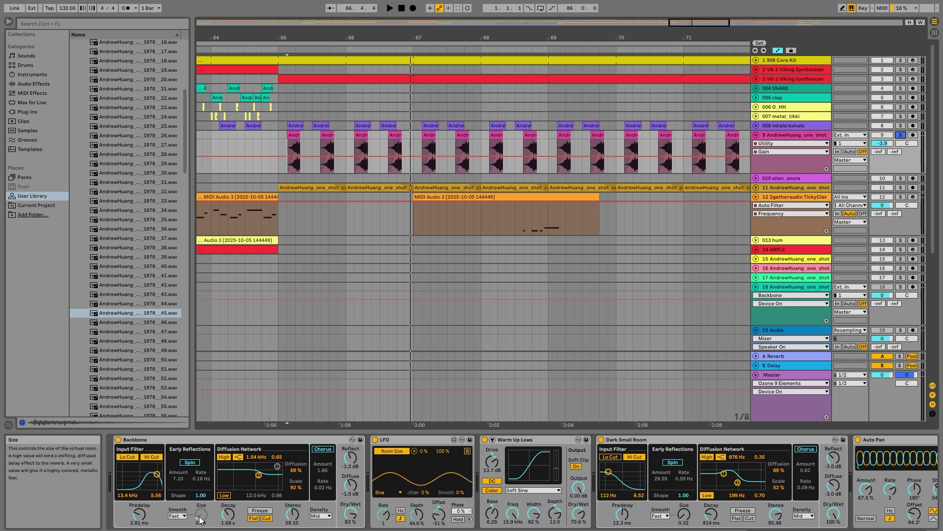
{"action": "left_click", "coordinate": [516, 444]}
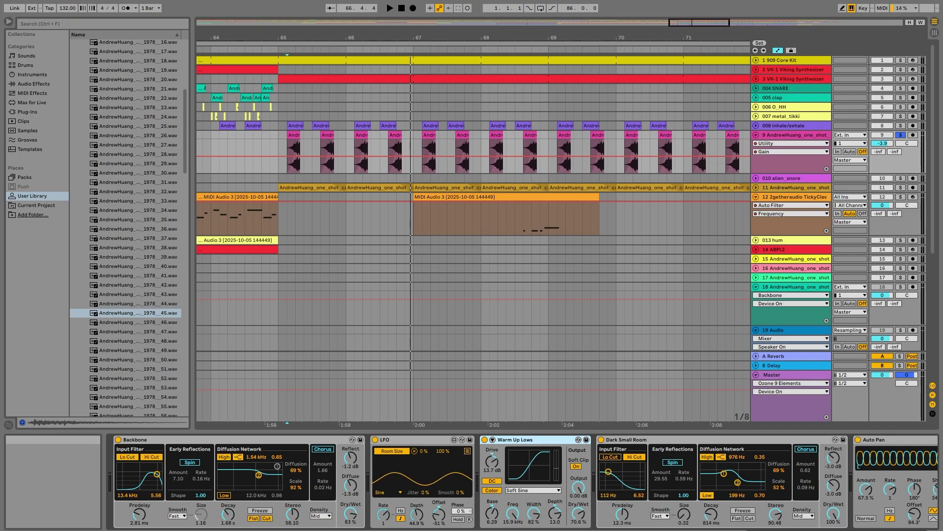
{"action": "scroll", "coordinate": [518, 526], "scroll_direction": "right", "scroll_amount": 5}
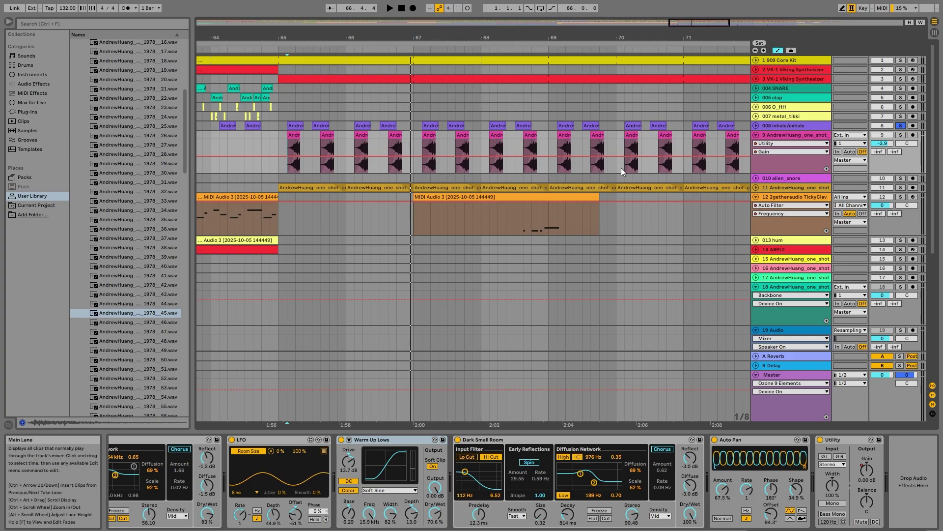
- Unfold the soloed 008 inhale/exhale track and play it from bar 65
{"action": "left_click", "coordinate": [757, 125]}
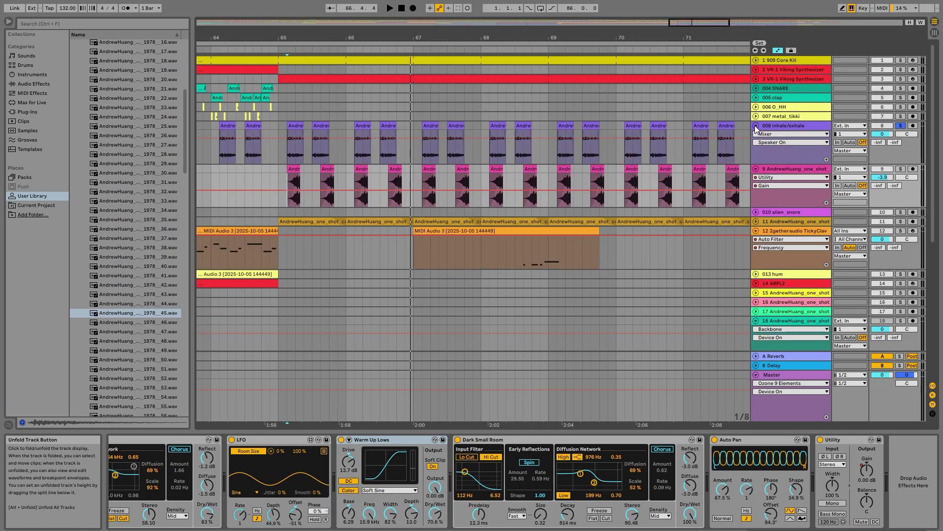
{"action": "left_click", "coordinate": [275, 151]}
{"action": "key", "text": "space"}
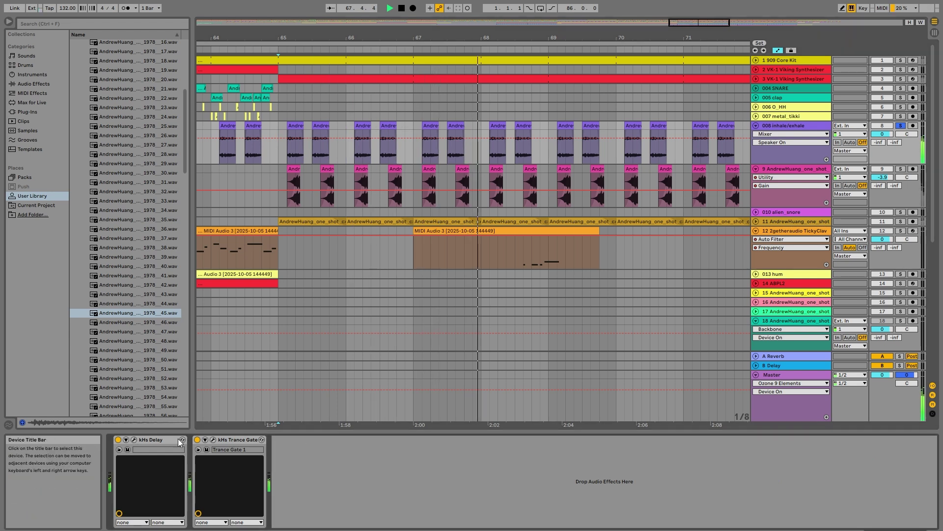
- Inspect the kHs Trance Gate and kHs Delay windows during playback, close both, and stop playback
{"action": "left_click", "coordinate": [213, 439]}
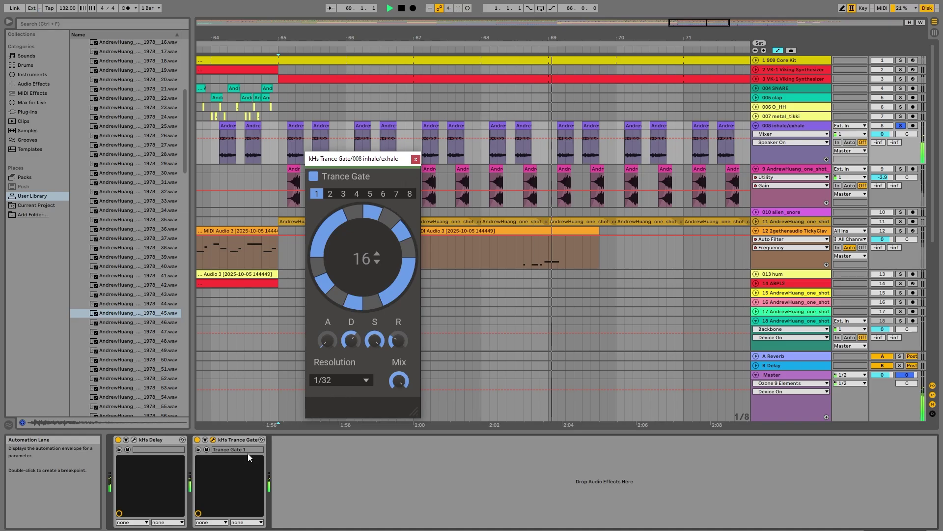
{"action": "left_click", "coordinate": [134, 440]}
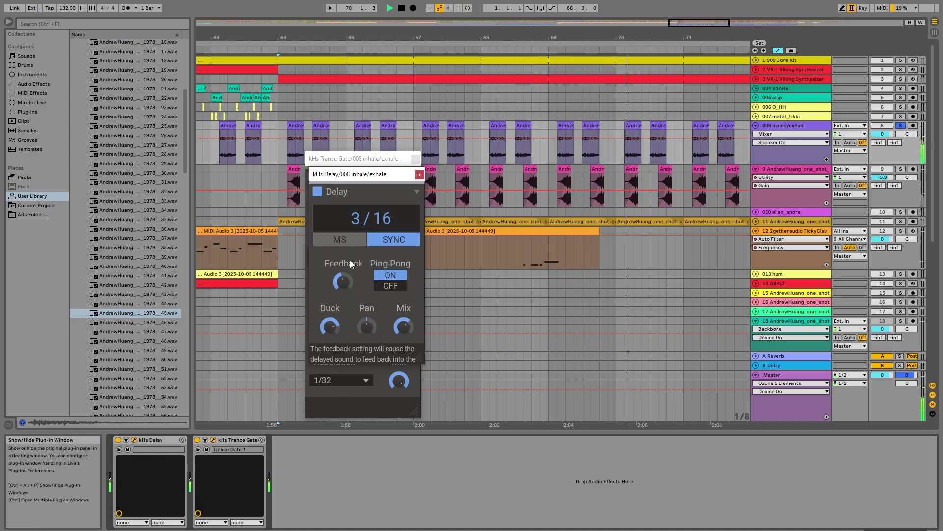
{"action": "left_click", "coordinate": [419, 175]}
{"action": "left_click", "coordinate": [416, 159]}
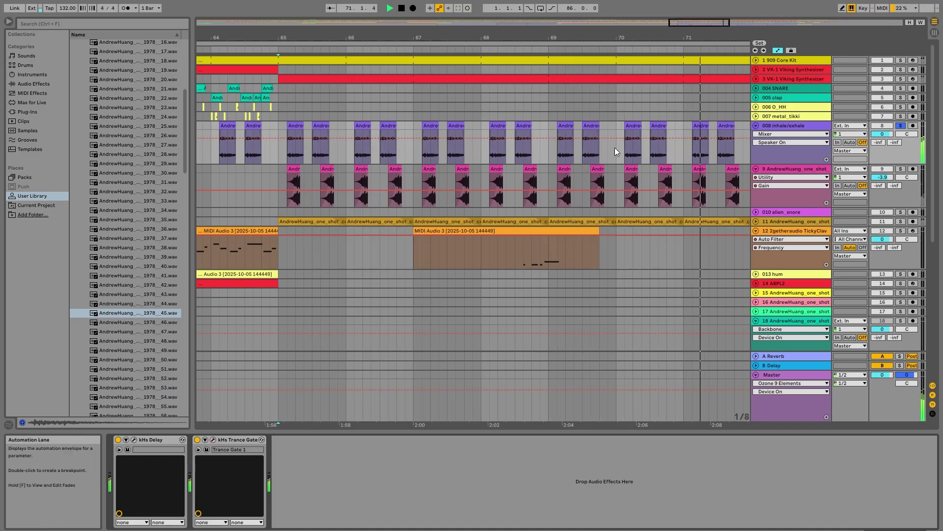
{"action": "key", "text": "space"}
- Open the 008 inhale/exhale clip at bar 70 and examine its full waveform
{"action": "left_click", "coordinate": [633, 126]}
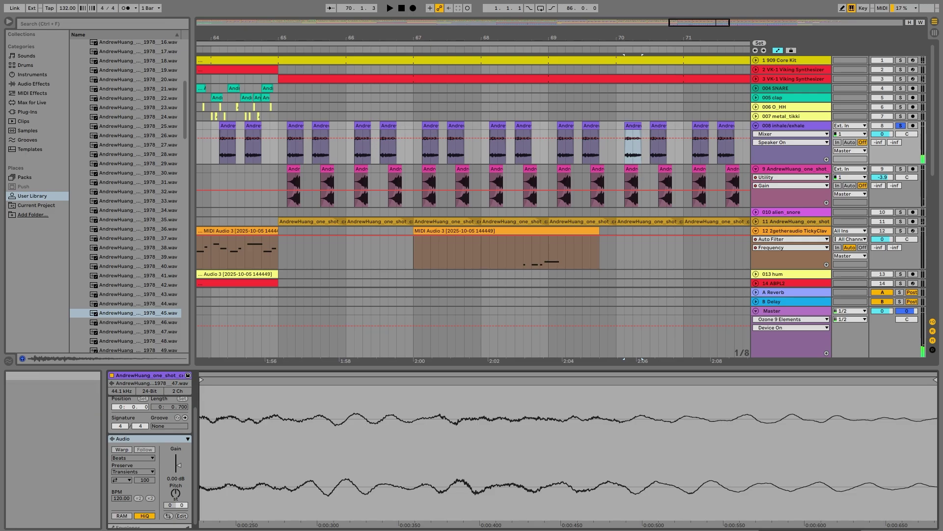
{"action": "double_click", "coordinate": [796, 530]}
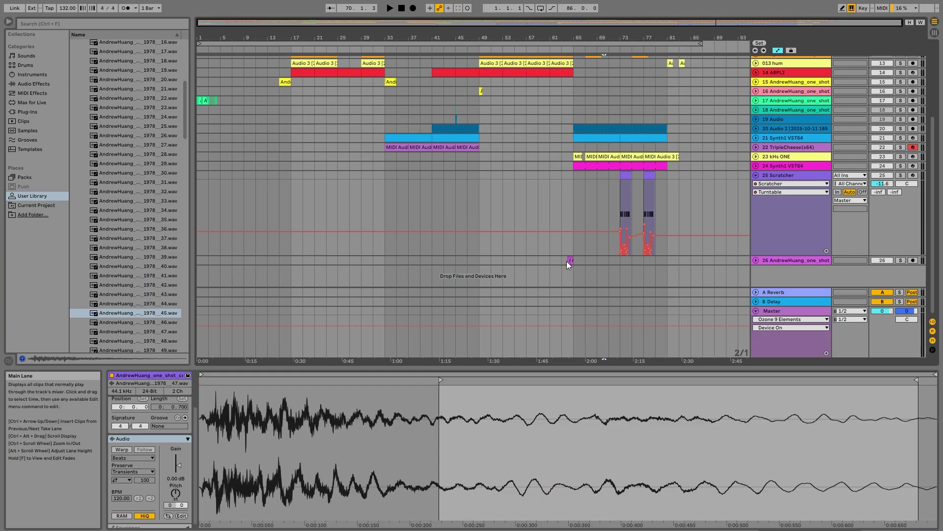
- Solo track 26, play its one-shot clip from bar 64, stop playback, and select the track to review its devices
{"action": "left_click", "coordinate": [566, 261]}
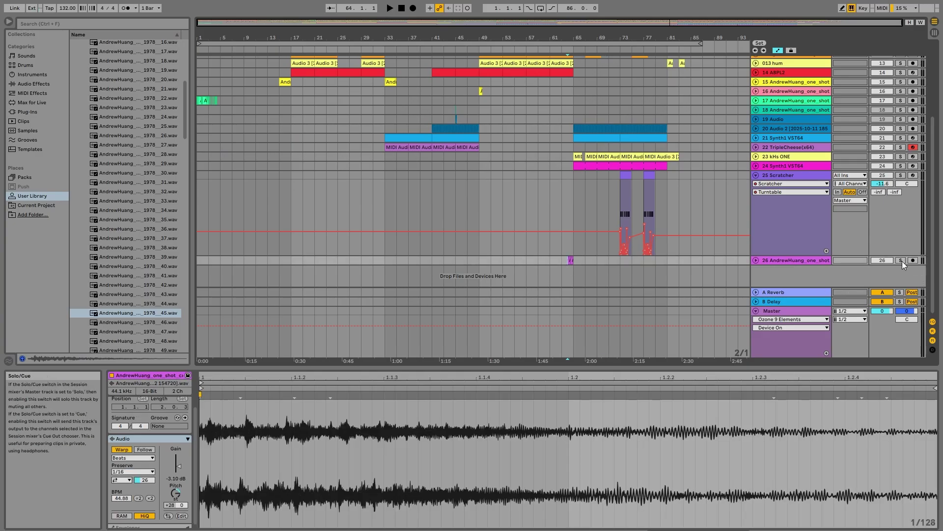
{"action": "key", "text": "space"}
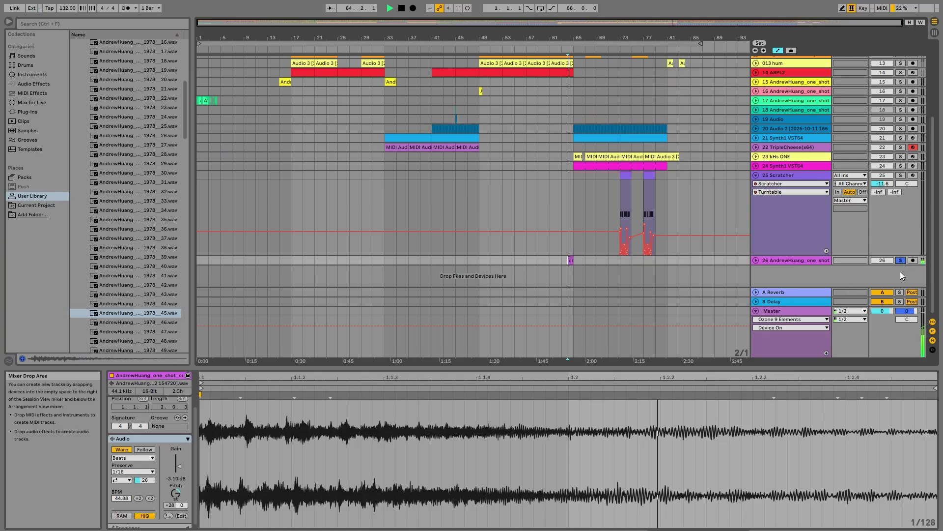
{"action": "key", "text": "space"}
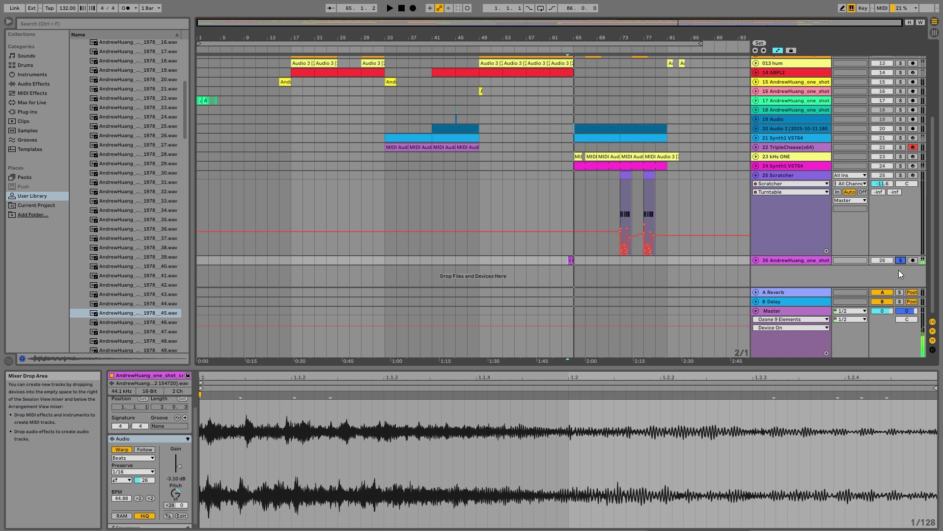
{"action": "left_click", "coordinate": [797, 261]}
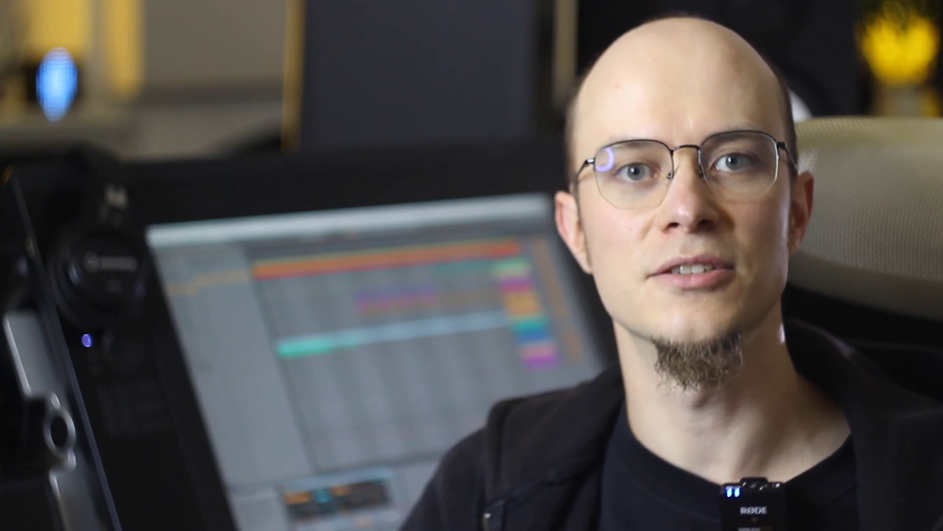
- Play the full arrangement, view the Scratcher track's device chain, and inspect the kHs ONE synth window before closing it
{"action": "left_click", "coordinate": [390, 9]}
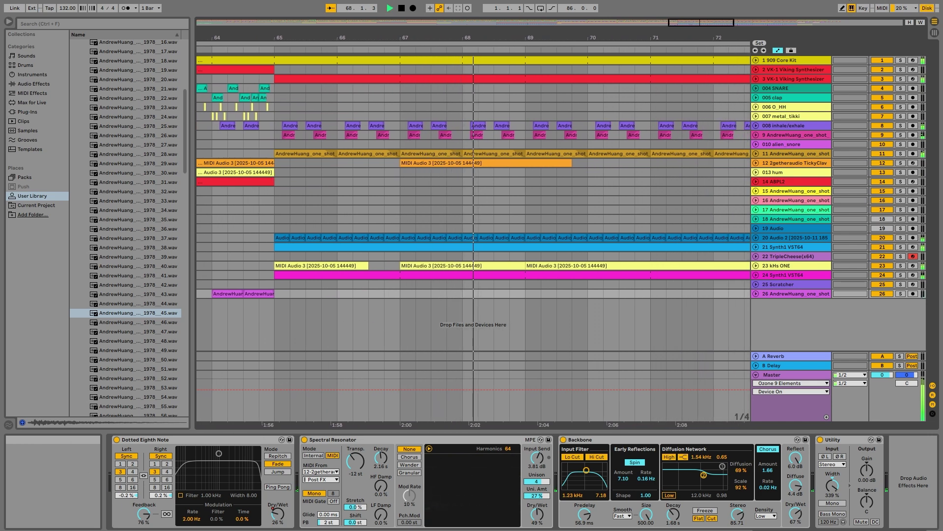
{"action": "left_click", "coordinate": [803, 284]}
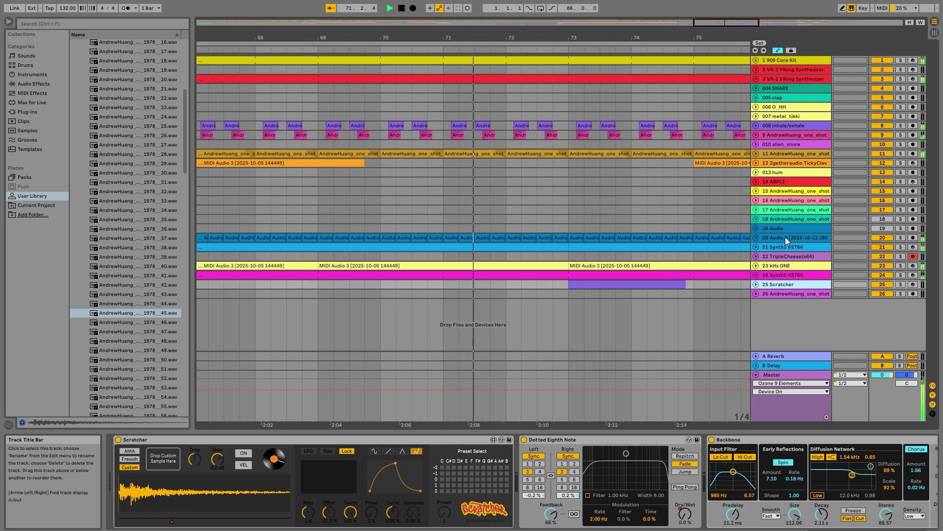
{"action": "left_click", "coordinate": [780, 264]}
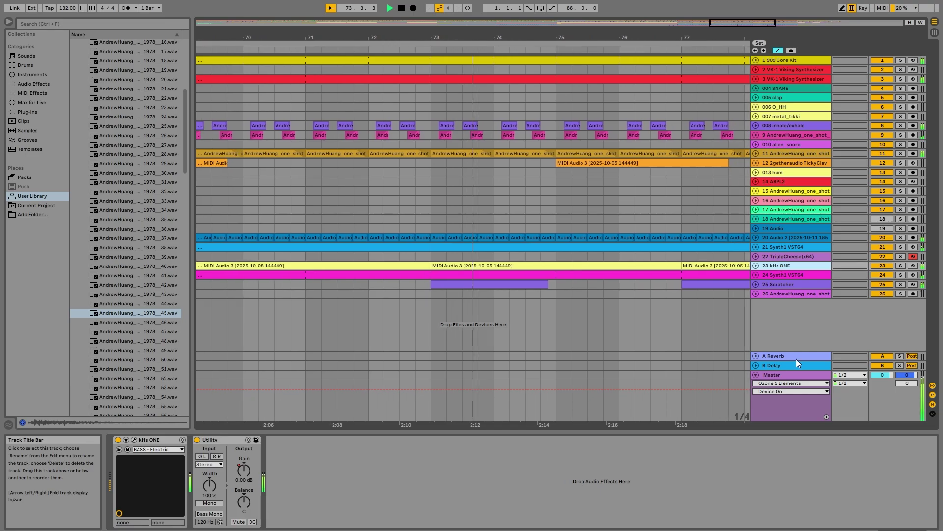
{"action": "left_click", "coordinate": [134, 440]}
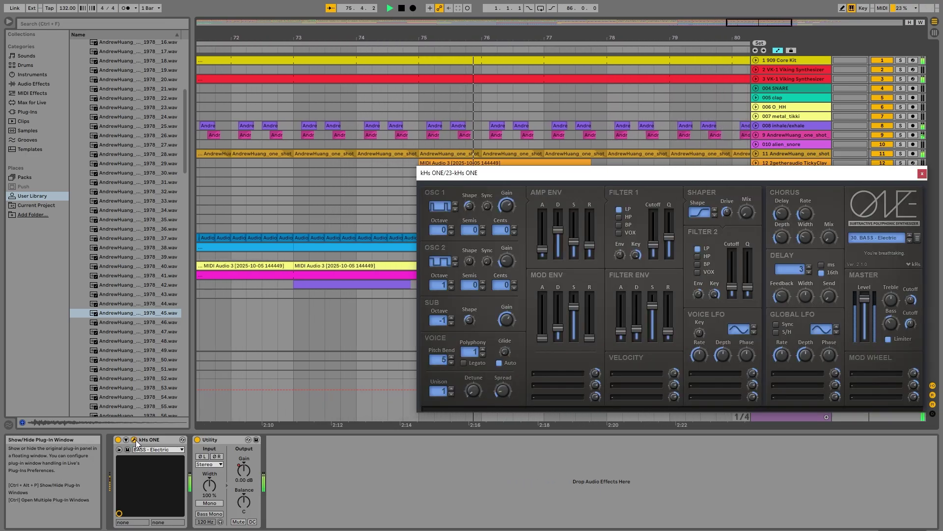
{"action": "left_click", "coordinate": [135, 440]}
- Examine the device chains of the Scratcher, 013 hum and 007 metal_tikki tracks while the ending plays
{"action": "left_click", "coordinate": [776, 286]}
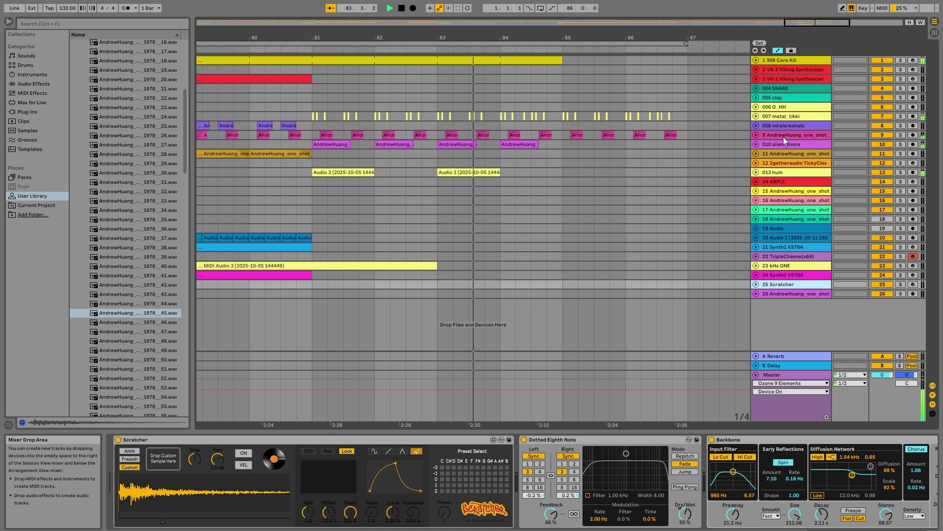
{"action": "left_click", "coordinate": [774, 172]}
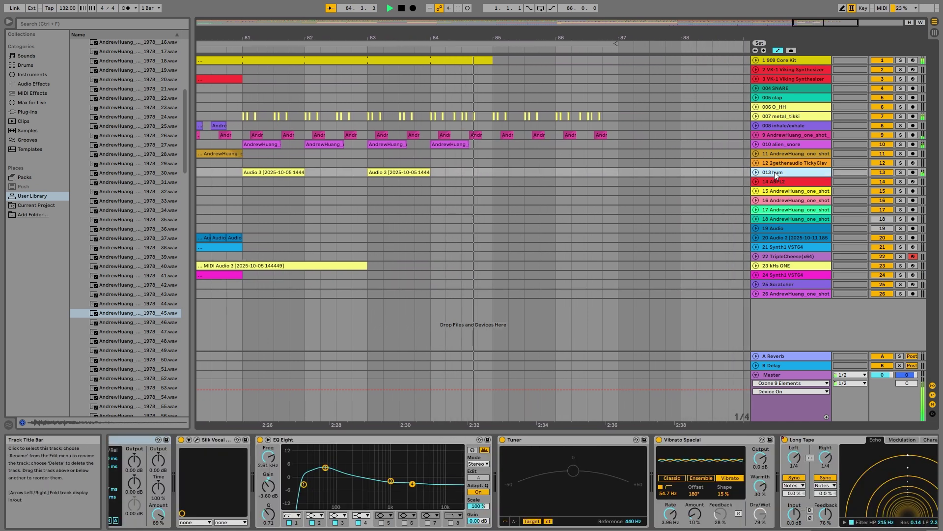
{"action": "left_click", "coordinate": [780, 116]}
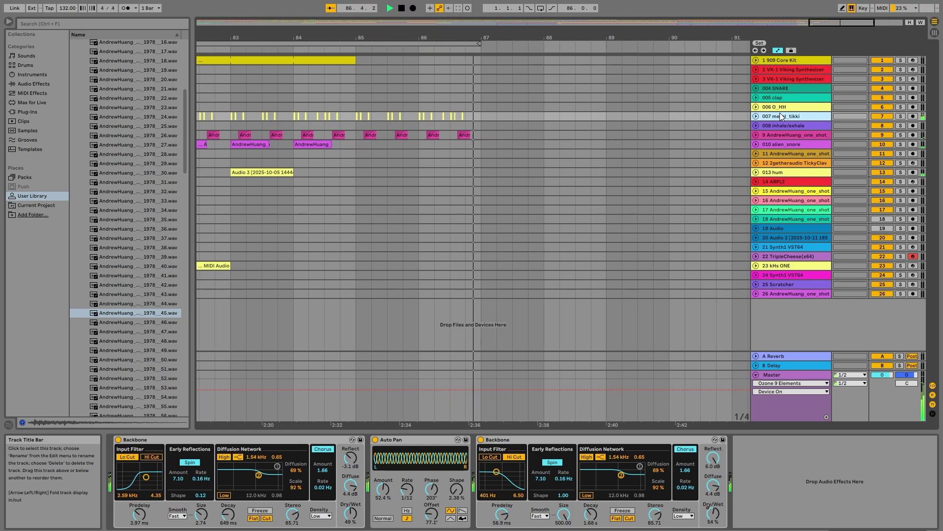